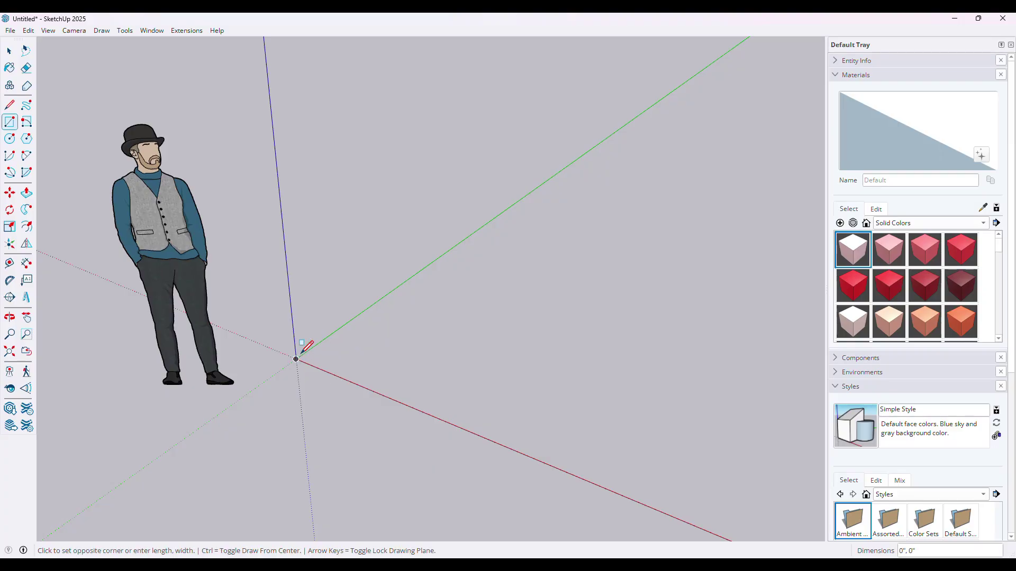
Step: Draw a rectangle on the ground from the origin and Push/Pull it up into a box about 9' high
click(682, 290)
middle_drag(603, 333, 542, 356)
scroll(542, 356, down, 1)
key(p)
click(509, 391)
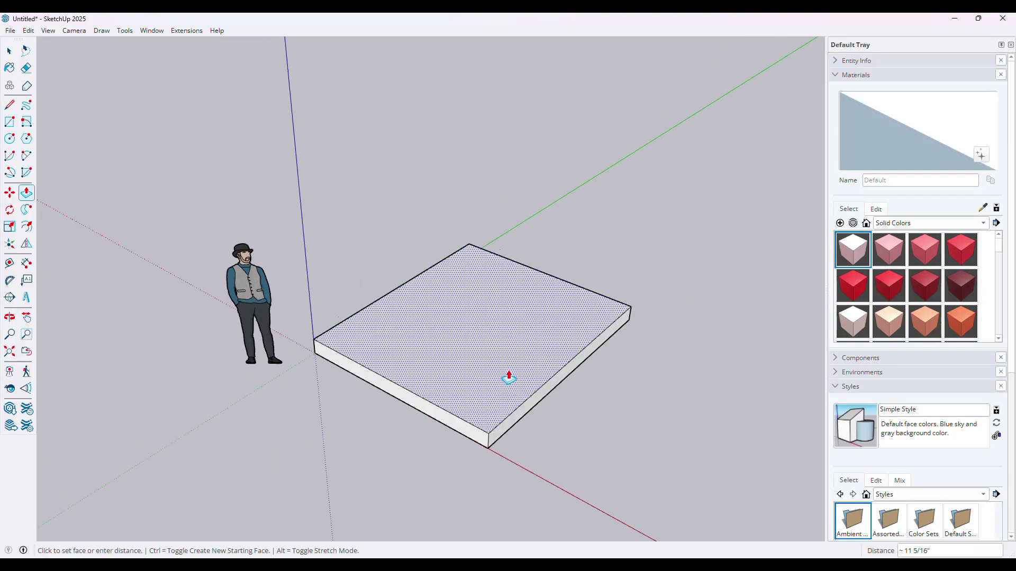
click(502, 219)
Step: Round the box's front vertical corner with an arc of about 4' 10" radius on the top face, pushing the waste through
middle_drag(501, 218, 385, 310)
key(space)
key(a)
click(366, 287)
double_click(553, 295)
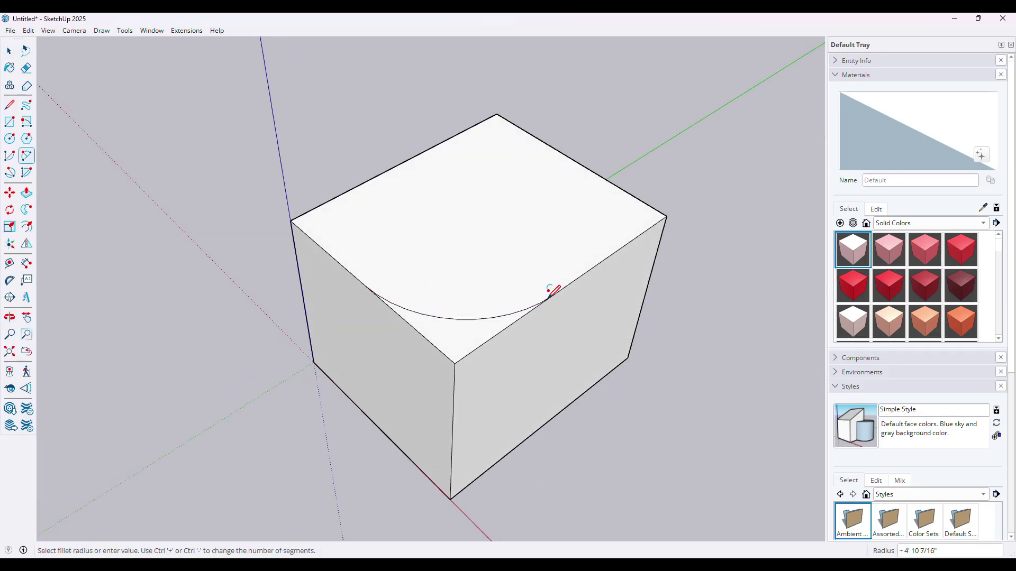
key(p)
click(461, 349)
click(395, 447)
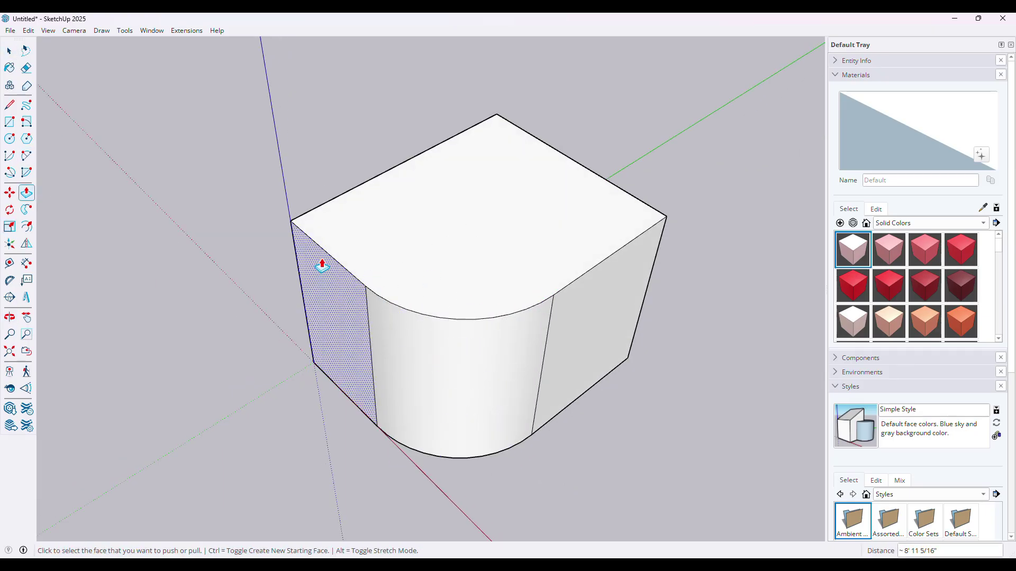
Step: Extend the box's side about 5' with a new starting face and pull the added section forward about 12' 3" into a wing
key(space)
middle_drag(635, 238, 510, 315)
key(p)
click(512, 303)
key(ctrl)
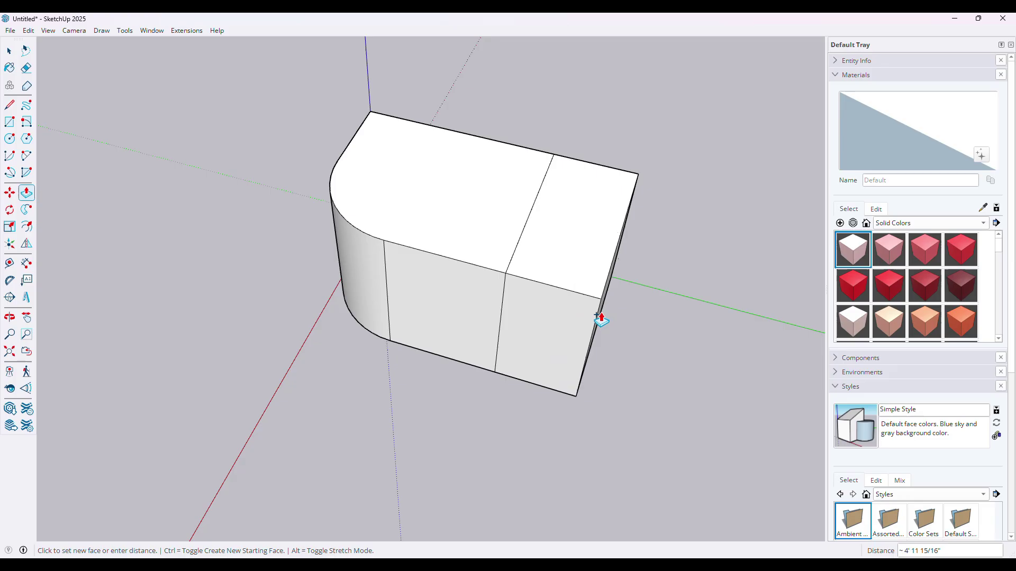
click(606, 322)
click(566, 333)
scroll(566, 332, down, 4)
click(517, 390)
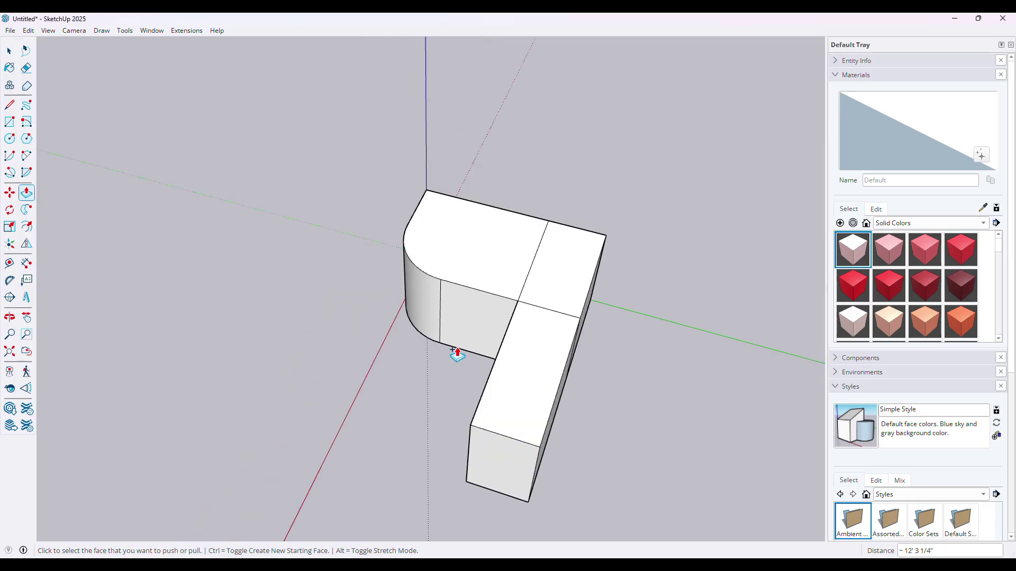
Step: Fill the inner corner between block and wing with a tangent arc on top and Push/Pull the piece down the full height
middle_drag(453, 347, 683, 346)
scroll(476, 295, up, 5)
key(a)
click(493, 270)
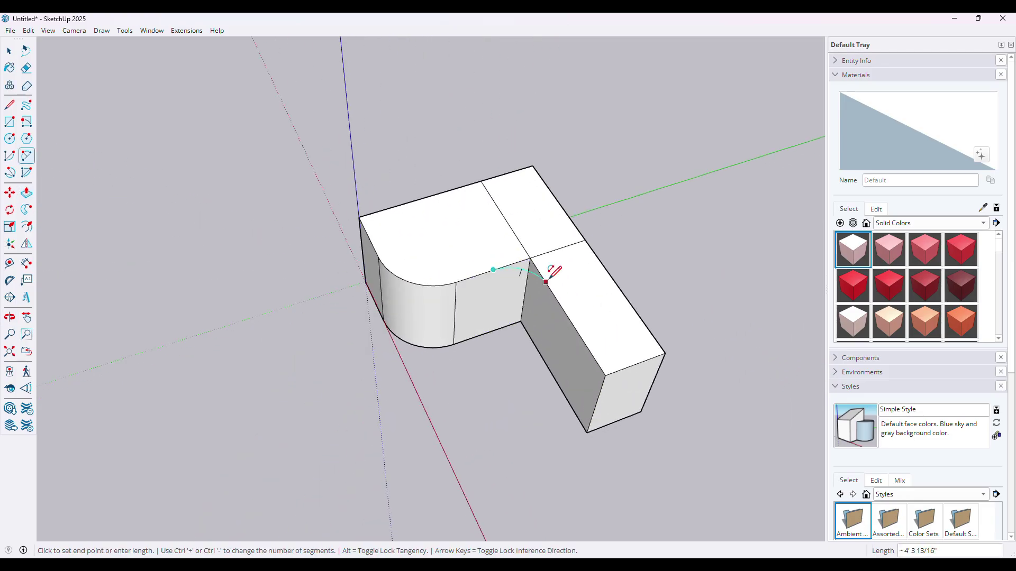
click(549, 287)
scroll(526, 281, up, 2)
click(531, 270)
key(p)
click(526, 260)
click(474, 346)
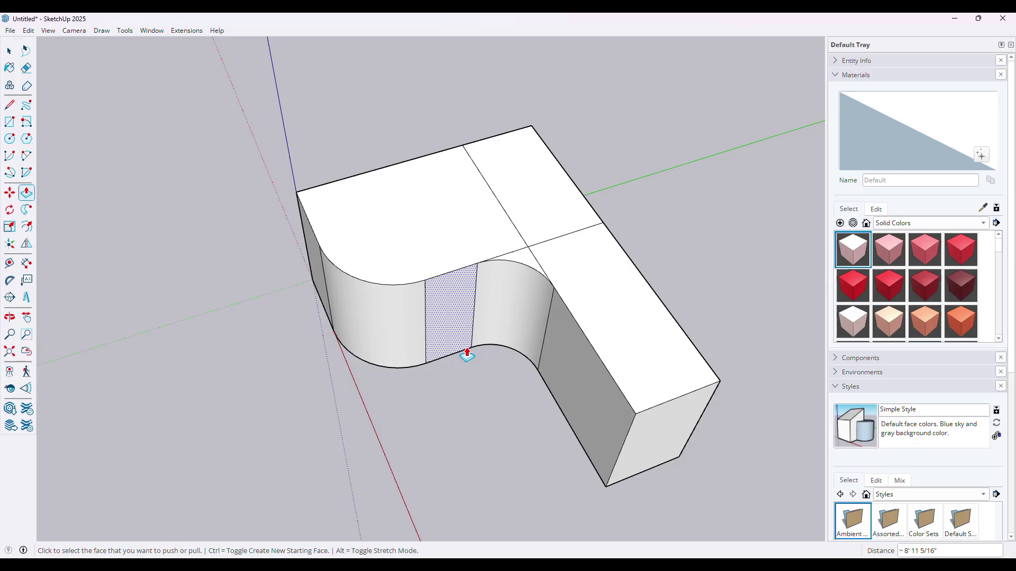
Step: Round the wing's inner end corner with an arc of about 2' 9" radius and push the waste piece down
middle_drag(382, 313, 450, 291)
key(space)
shift+middle_drag(418, 344, 370, 334)
shift+middle_drag(582, 310, 505, 348)
key(a)
click(569, 263)
click(638, 261)
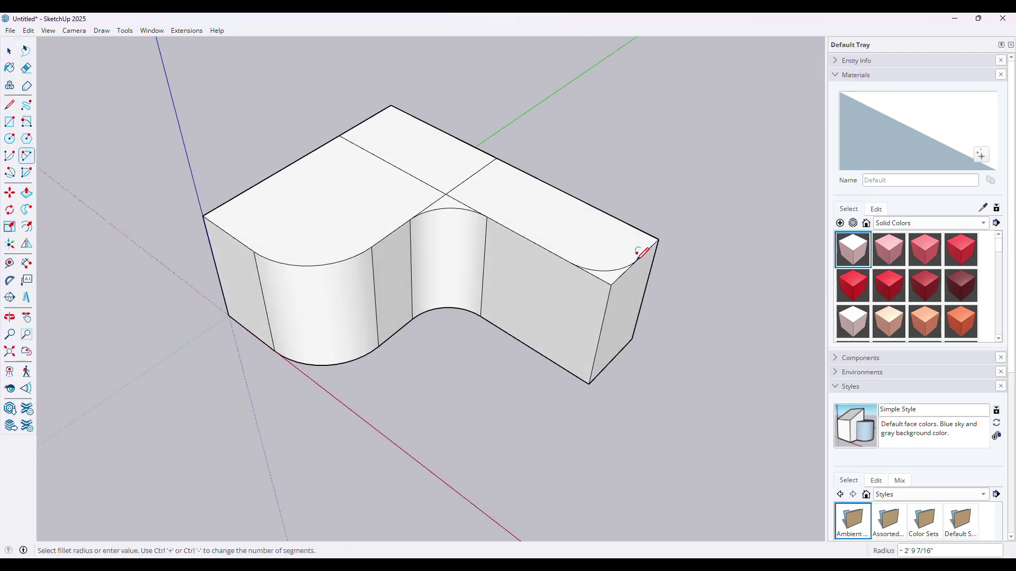
click(603, 272)
key(p)
click(606, 278)
click(537, 356)
Step: Finish the wing's end with Push/Pull and erase the dividing lines across the top face
middle_drag(537, 356, 597, 396)
key(space)
key(p)
click(534, 378)
click(577, 360)
double_click(598, 238)
key(e)
drag(512, 207, 529, 234)
drag(498, 209, 493, 238)
Step: Select the seven curved and flat faces along the winding front of the block and copy them
key(space)
middle_drag(284, 271, 391, 276)
click(247, 292)
shift+click(312, 288)
shift+click(383, 281)
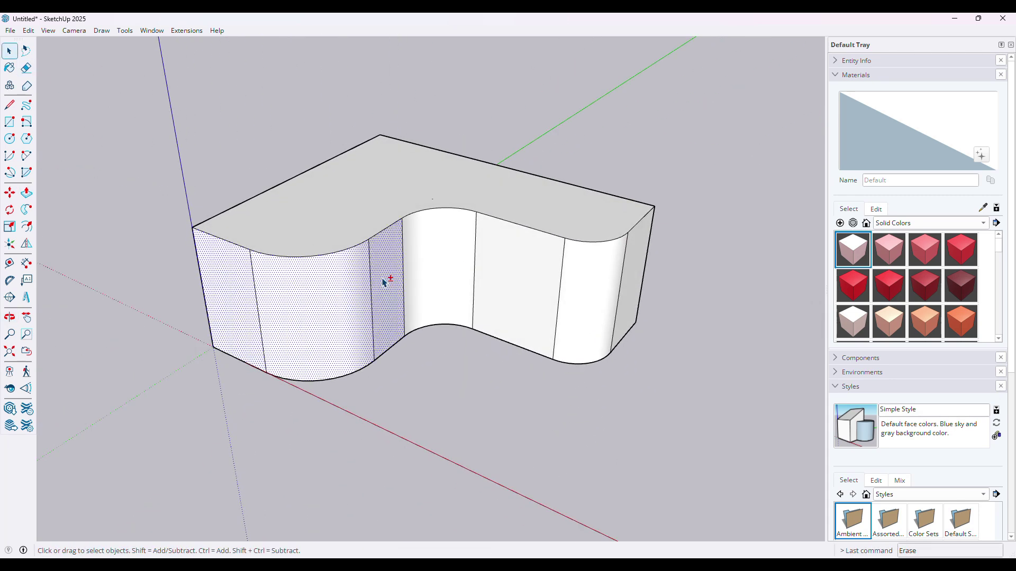
shift+click(439, 278)
shift+click(518, 274)
ctrl+click(571, 275)
ctrl+click(626, 278)
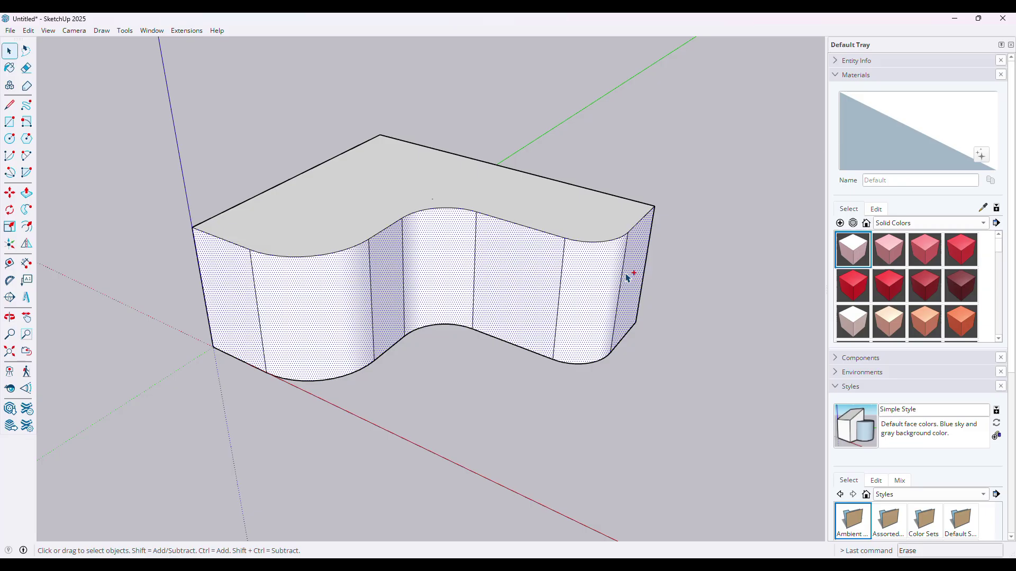
Step: Make the whole block a group and paste the copied front faces in place
triple_click(490, 237)
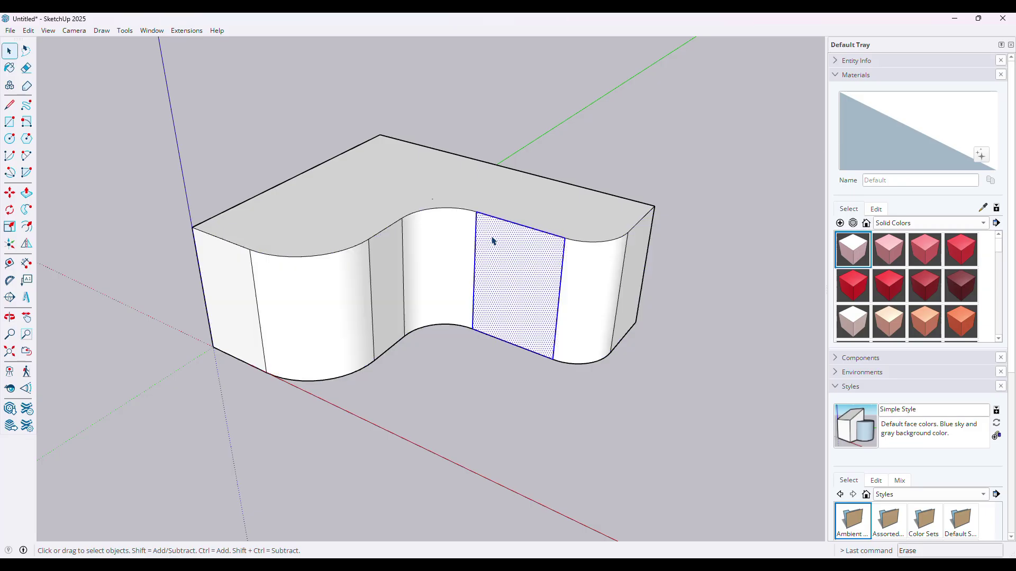
right_click(492, 236)
click(528, 114)
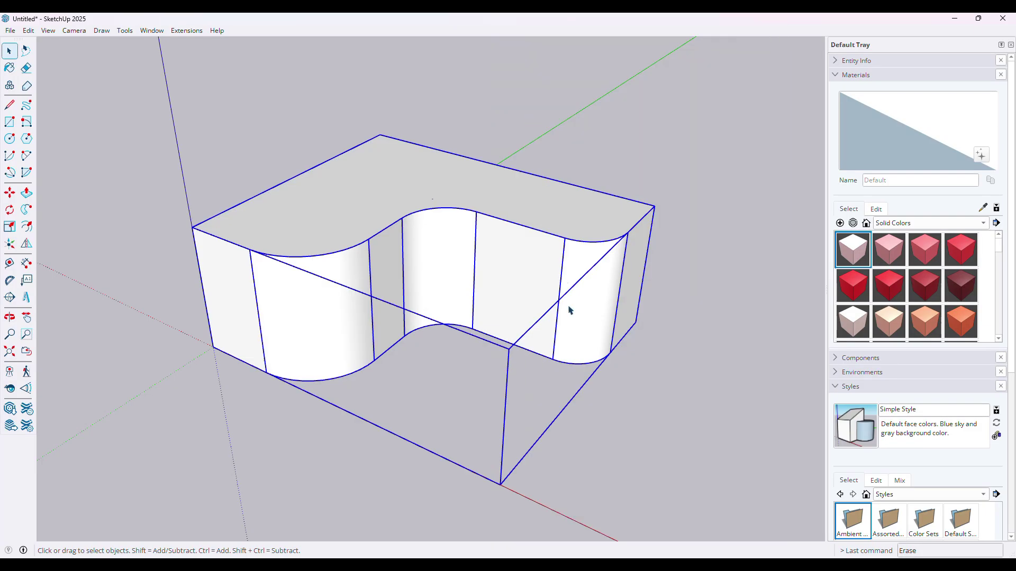
middle_drag(566, 311, 129, 17)
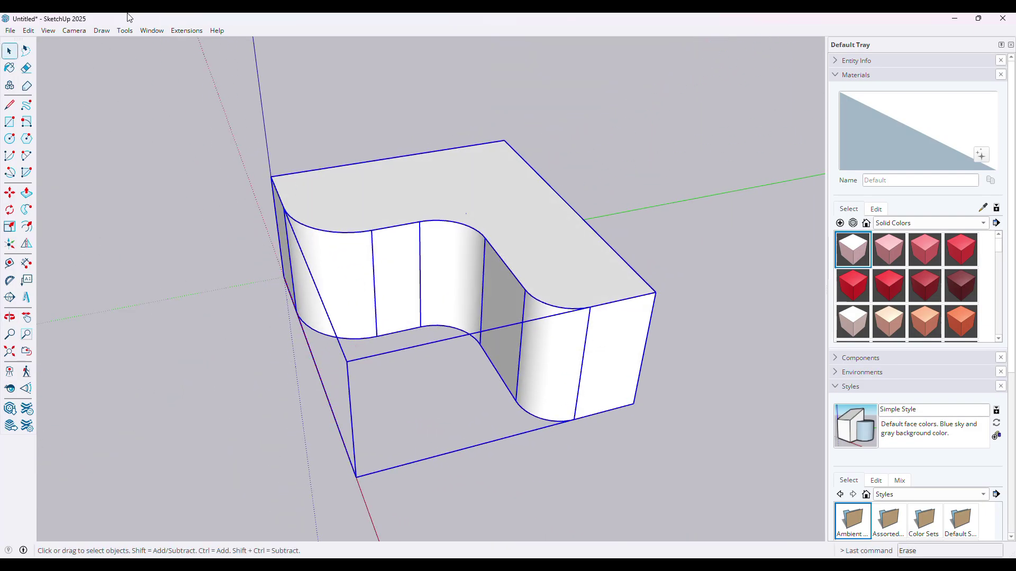
click(29, 30)
click(51, 111)
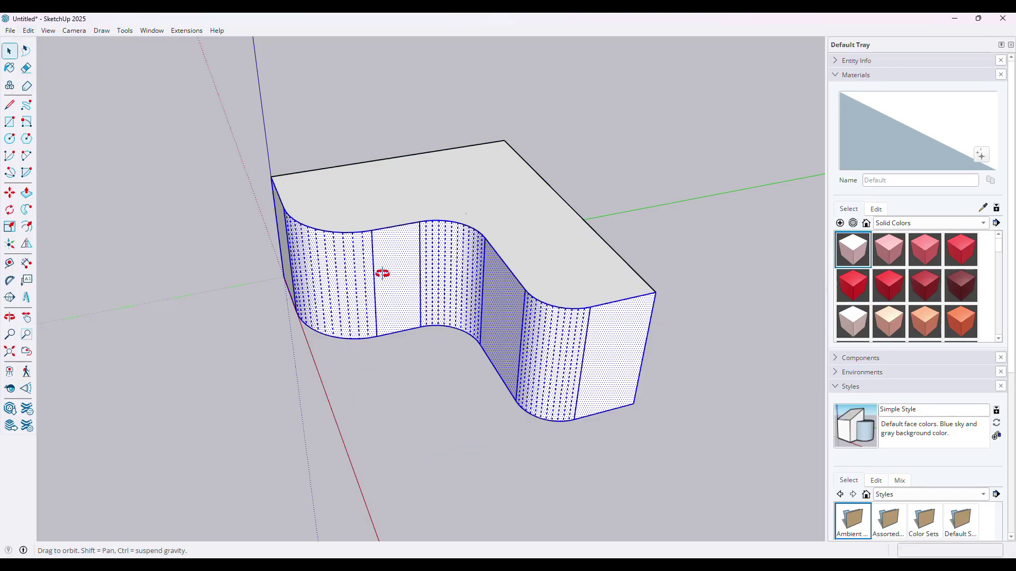
Step: Move the pasted front faces about 1' 1" away from the grouped block
middle_drag(382, 274, 393, 275)
middle_drag(441, 332, 415, 349)
key(m)
click(398, 198)
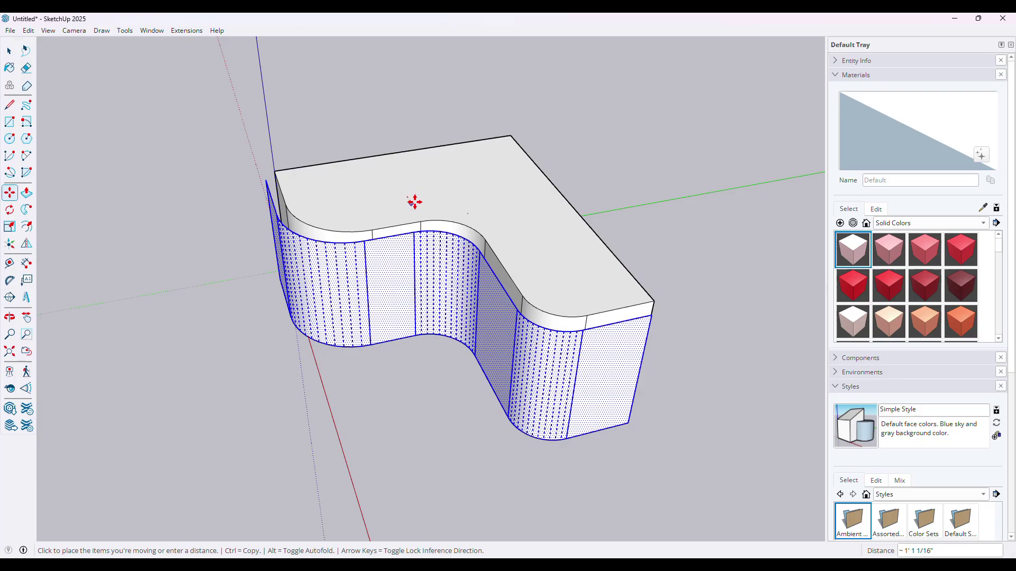
click(414, 202)
Step: Draw a Tools on Surface arc sagging about 3' 2" with a 10" ring, from the panel's end near the origin to the concave bend's far seam
middle_drag(294, 323, 408, 224)
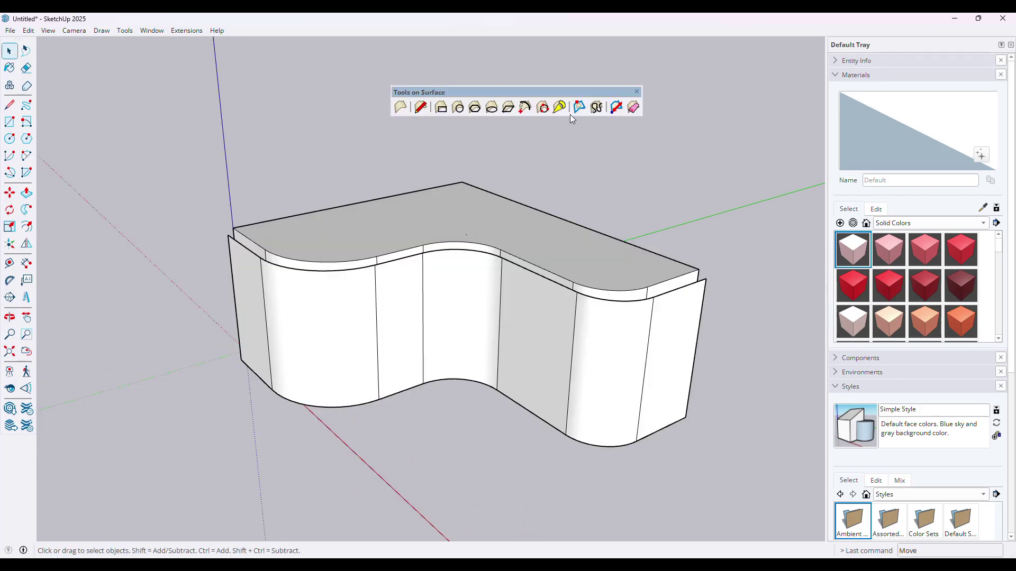
click(522, 110)
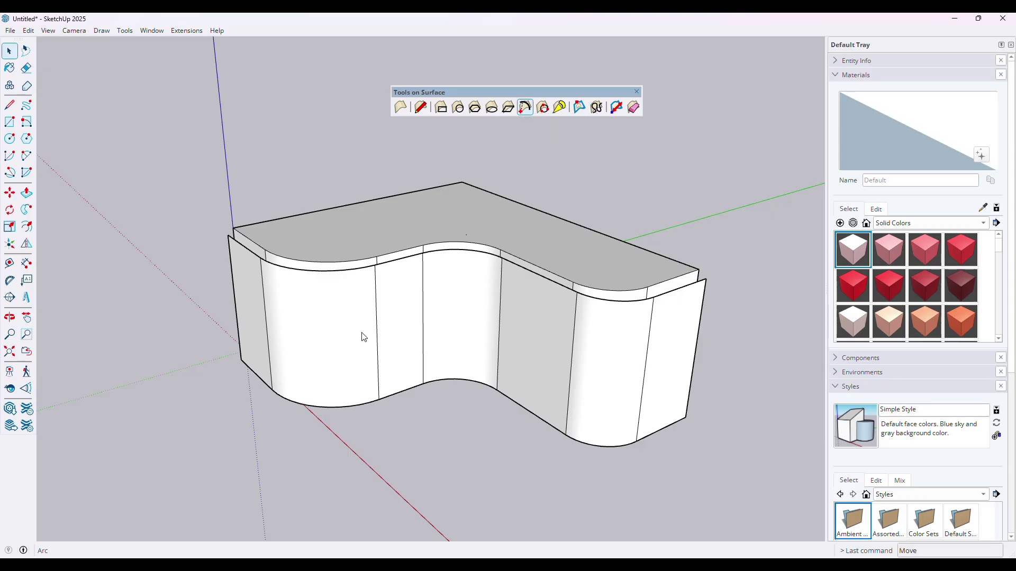
middle_drag(363, 337, 399, 358)
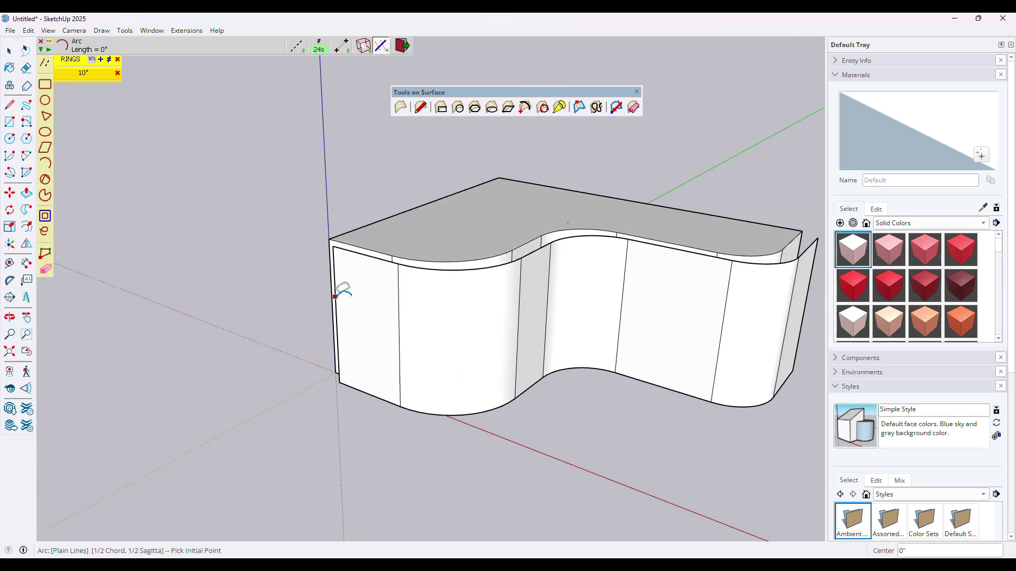
middle_drag(375, 318, 172, 232)
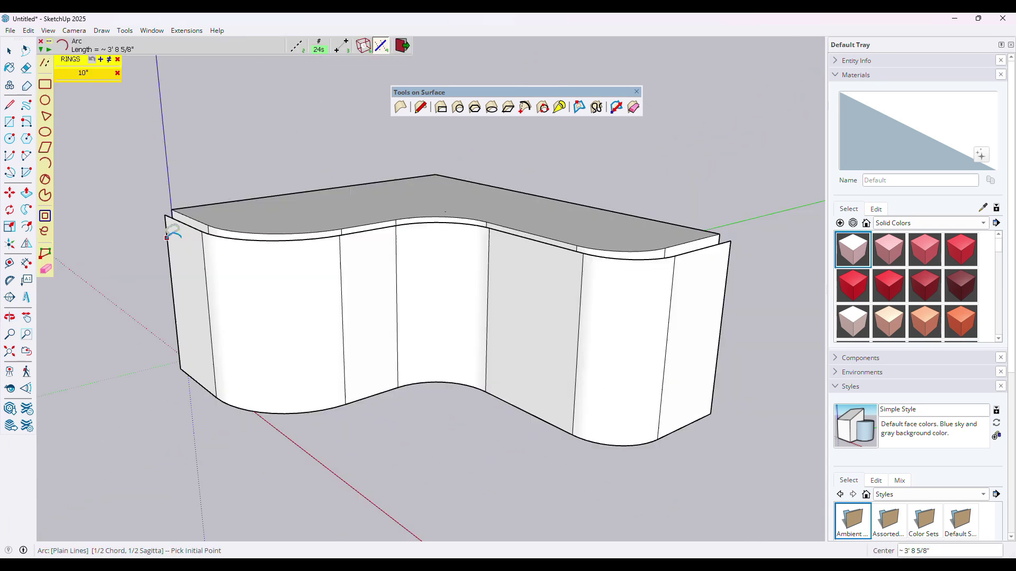
click(487, 272)
click(450, 309)
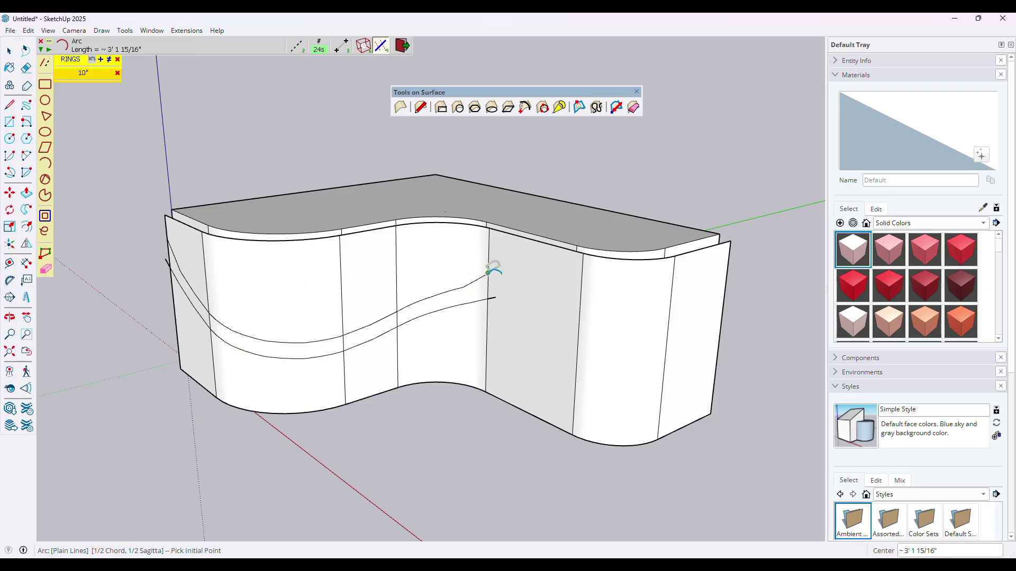
Step: Draw a second surface arc sagging about 1' 9" to the panel's wing end, and a short arc bulging about 4" to round the peak
click(725, 289)
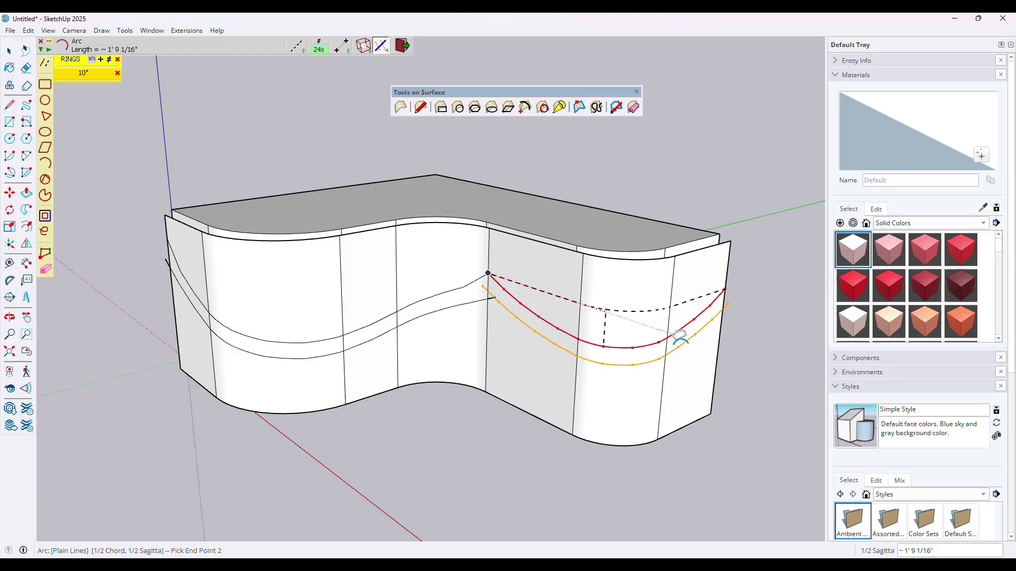
click(680, 339)
scroll(468, 290, up, 4)
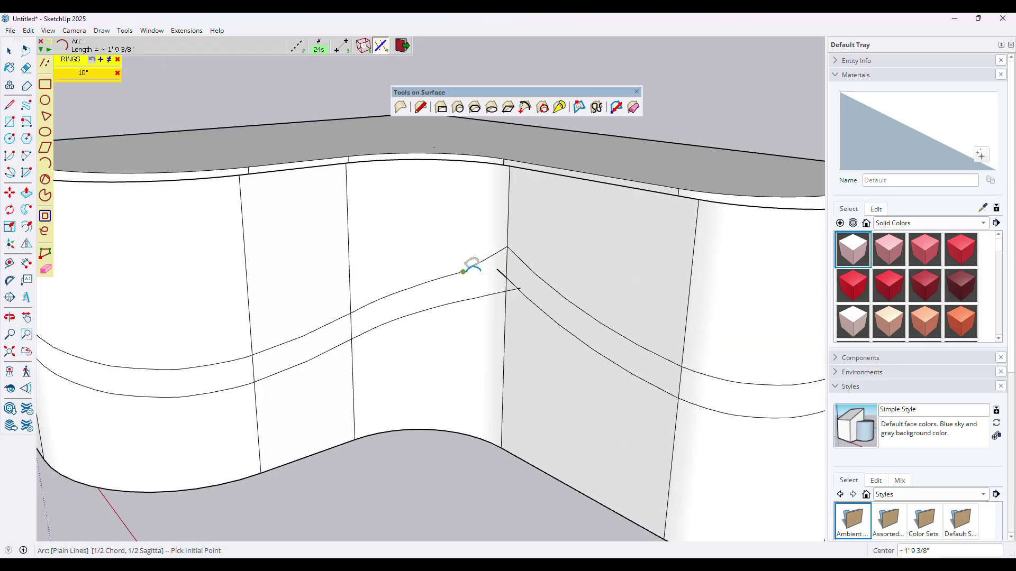
click(550, 285)
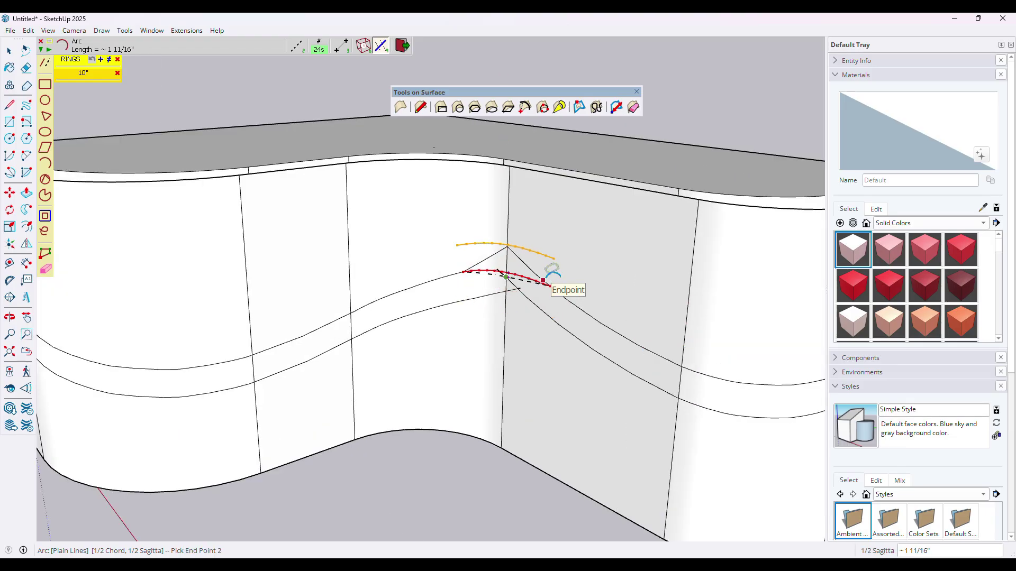
click(553, 272)
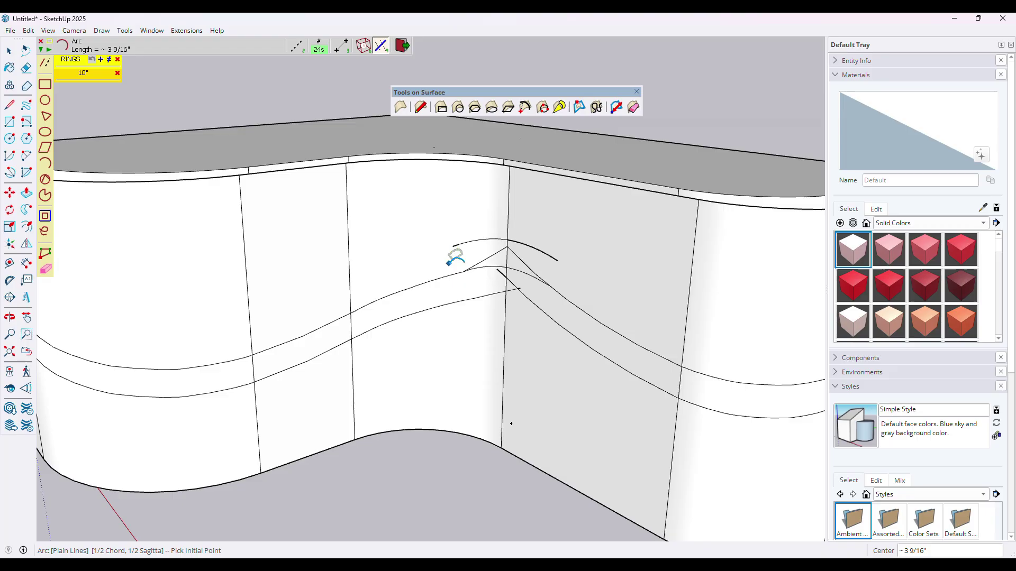
Step: Erase the offset ring curves and the sharp peak leftovers, keeping one continuous wavy curve across the panel
key(e)
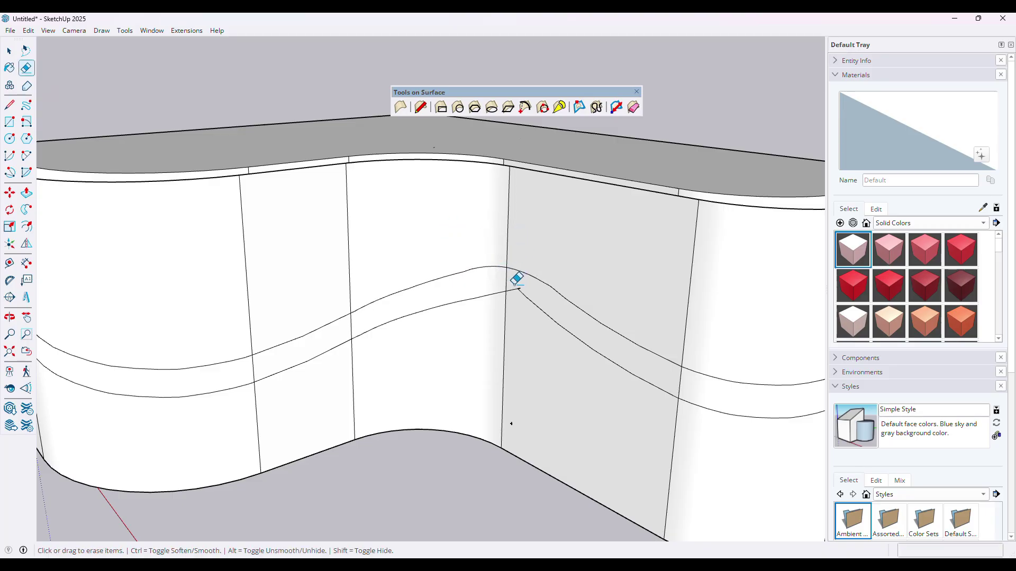
scroll(519, 283, down, 5)
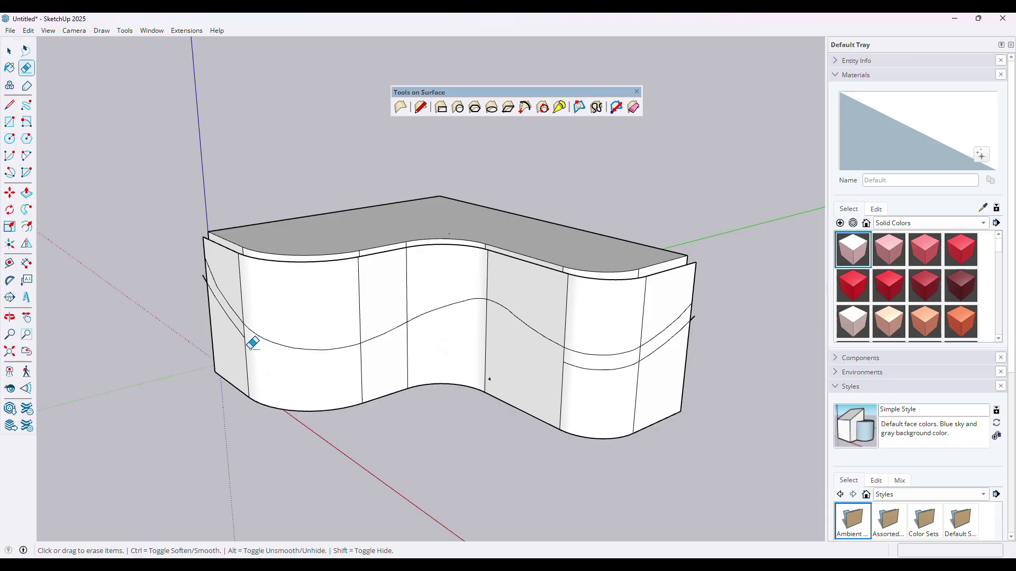
scroll(148, 315, up, 5)
click(204, 335)
scroll(203, 338, down, 3)
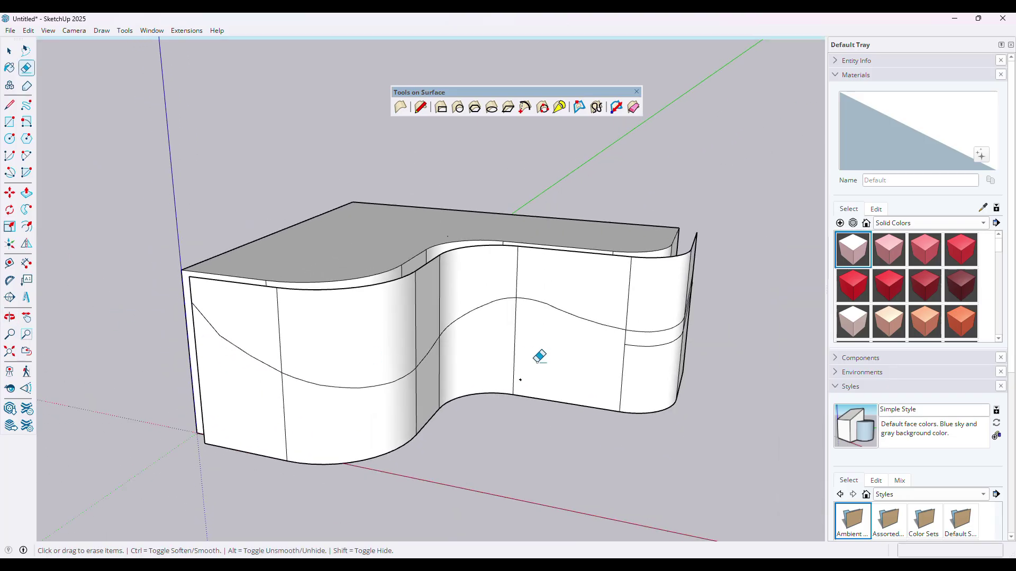
middle_drag(537, 361, 308, 352)
scroll(582, 365, up, 2)
click(591, 365)
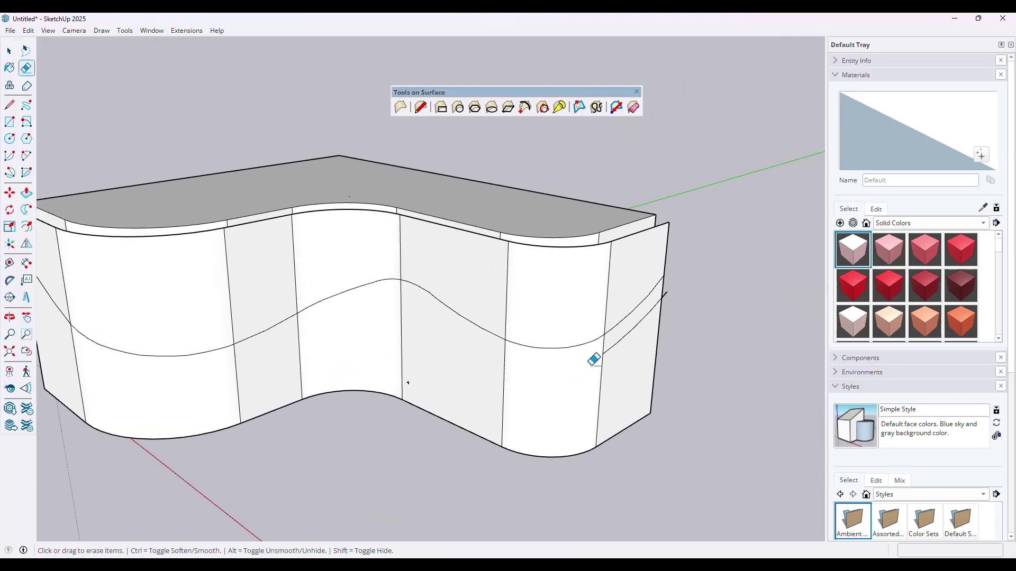
click(663, 294)
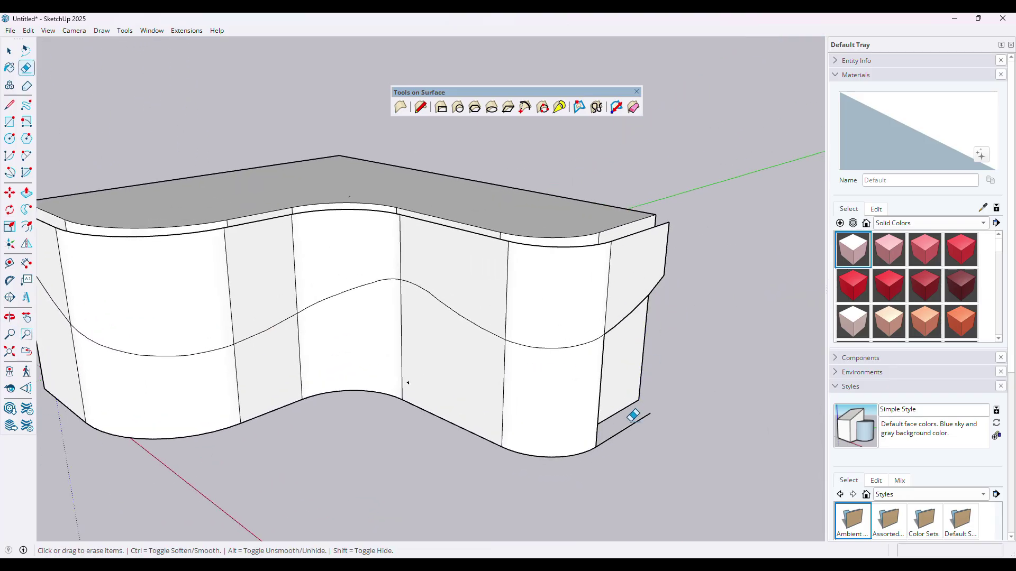
Step: Erase the panel's bottom edges and seams below the wavy curve, from the wing end through the bends
click(597, 442)
middle_drag(593, 396, 557, 463)
scroll(553, 461, up, 1)
click(537, 455)
shift+middle_drag(500, 412, 581, 474)
scroll(542, 390, up, 3)
click(526, 405)
mouse_move(367, 372)
middle_down()
mouse_move(512, 443)
mouse_move(535, 439)
middle_up()
click(552, 396)
click(427, 430)
Step: Erase the leftover vertical edge below the curve at the panel's end near the origin
middle_drag(429, 424, 487, 410)
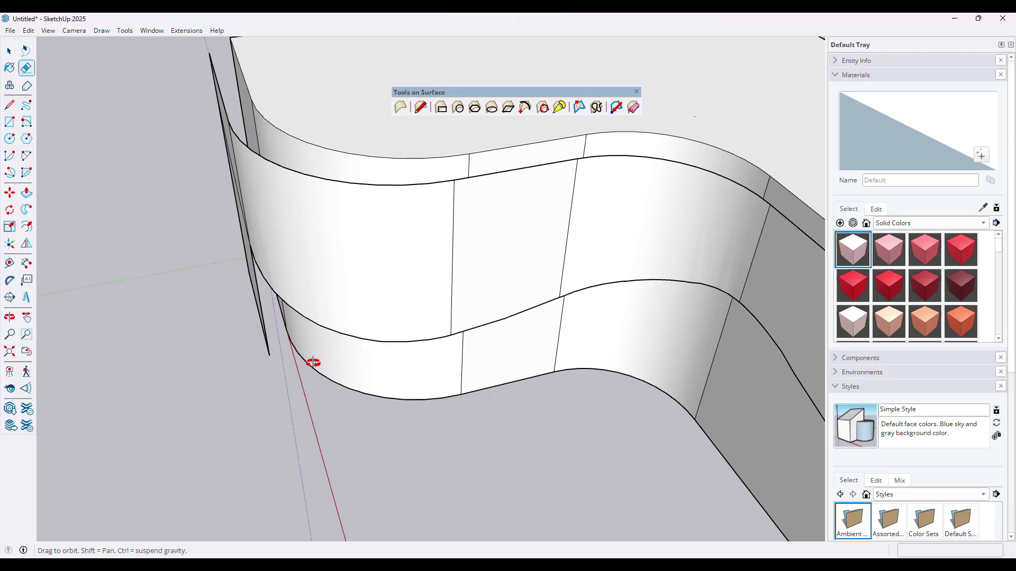
mouse_move(313, 360)
middle_down()
mouse_move(579, 431)
mouse_move(454, 404)
middle_up()
drag(499, 392, 445, 327)
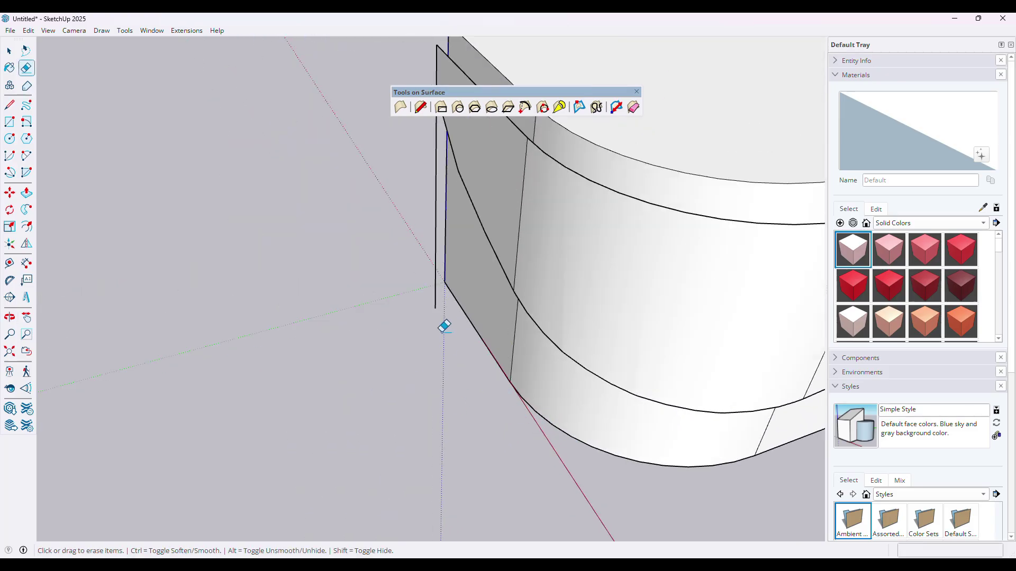
drag(422, 294, 439, 303)
scroll(397, 351, down, 2)
key(space)
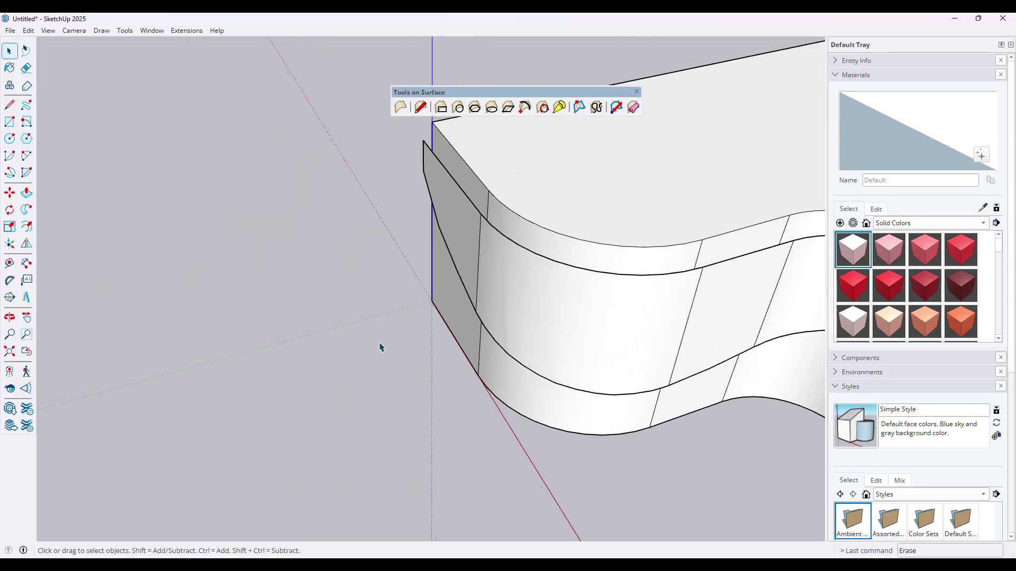
Step: Delete the panel's faces and vertical seams above the wavy curve, leaving only its outline in front of the block
scroll(307, 404, down, 5)
mouse_move(331, 414)
middle_down()
mouse_move(471, 336)
mouse_move(471, 346)
middle_up()
scroll(463, 307, up, 2)
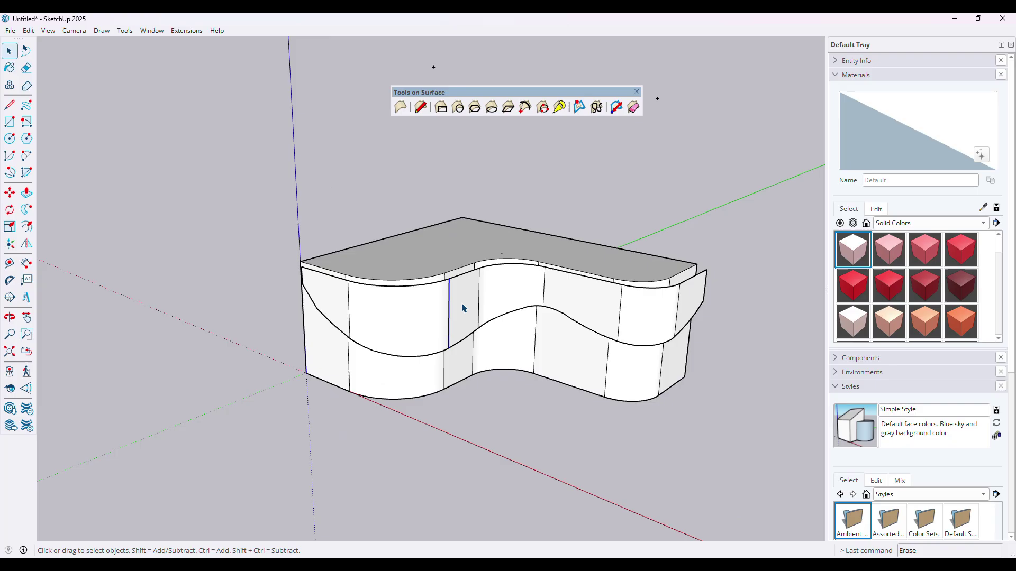
click(467, 307)
scroll(452, 307, up, 2)
key(Delete)
key(e)
mouse_move(393, 328)
mouse_down()
mouse_move(517, 283)
mouse_move(771, 284)
mouse_move(753, 301)
mouse_up()
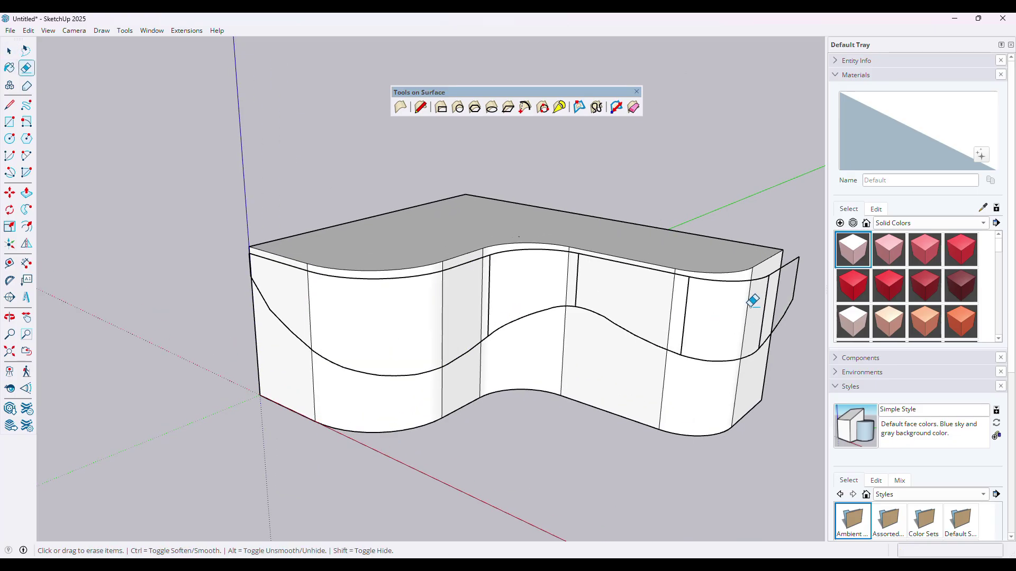
click(489, 306)
scroll(489, 306, down, 3)
mouse_move(450, 360)
middle_down()
mouse_move(472, 392)
mouse_move(317, 367)
mouse_move(347, 309)
mouse_move(392, 346)
middle_up()
key(space)
scroll(392, 346, up, 1)
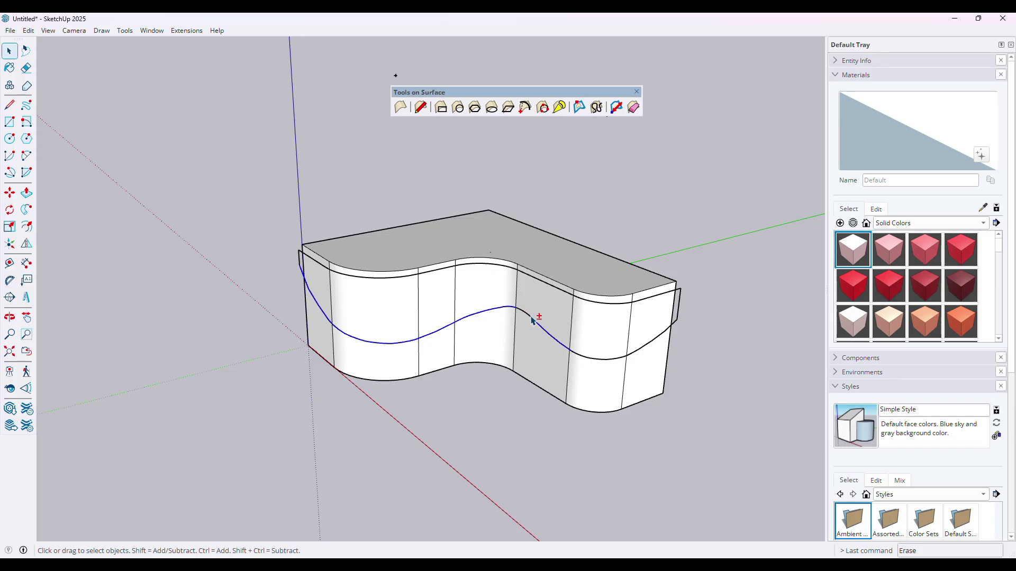
Step: Convert the entire wavy curve in front of the block into a Polyline Divider with a 1' interval
scroll(533, 320, up, 2)
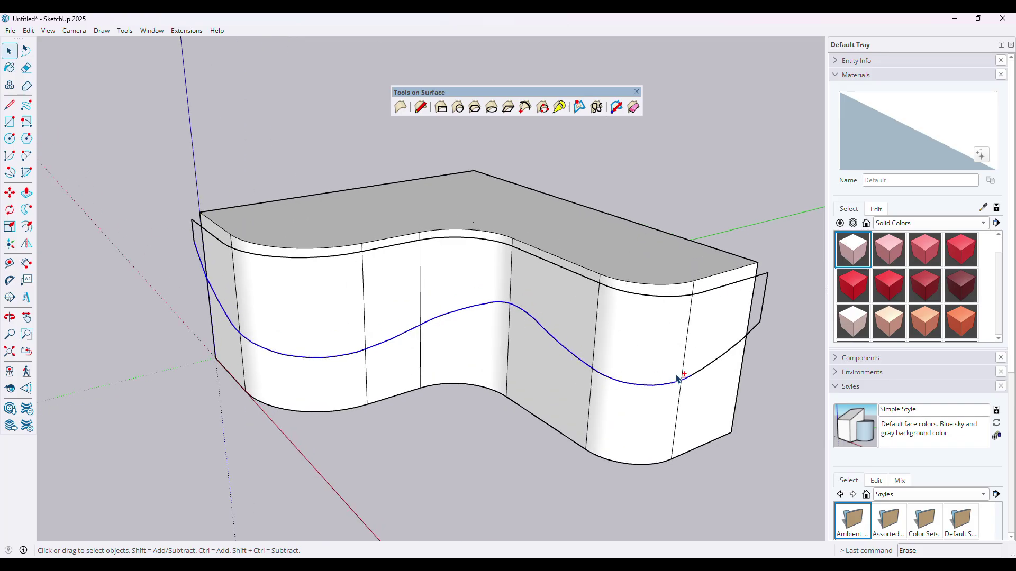
key(ctrl+a)
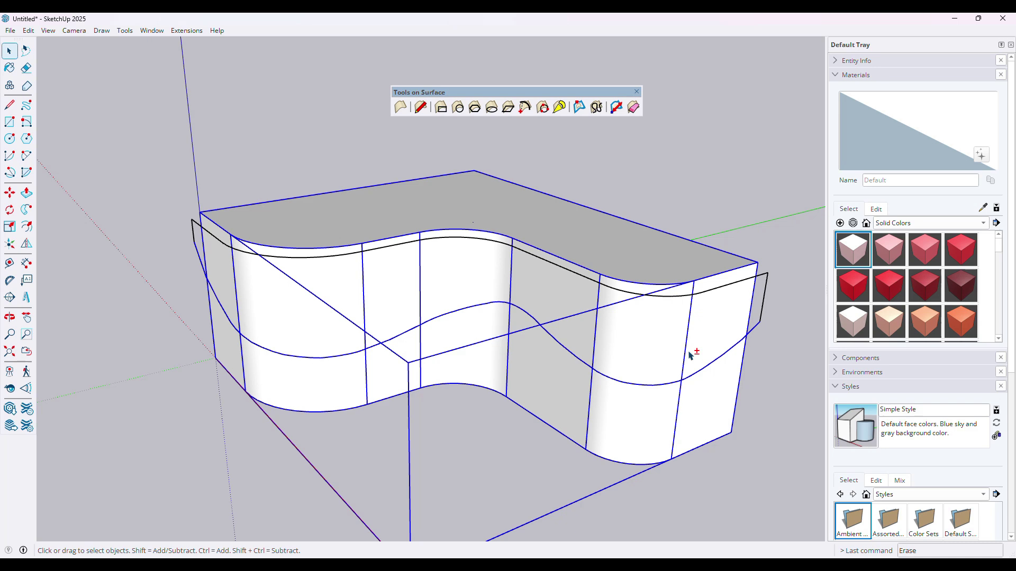
shift+click(669, 348)
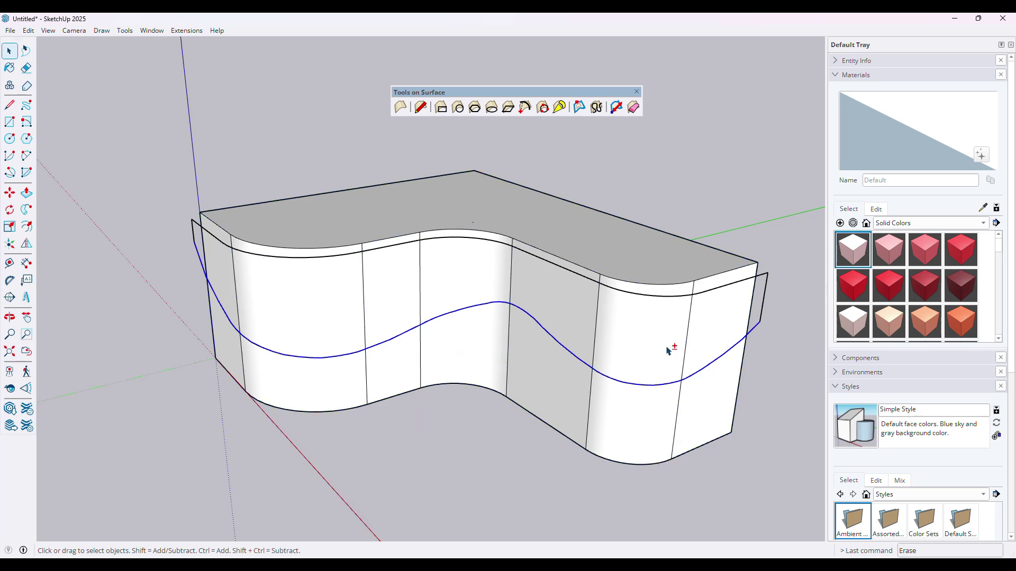
right_click(488, 308)
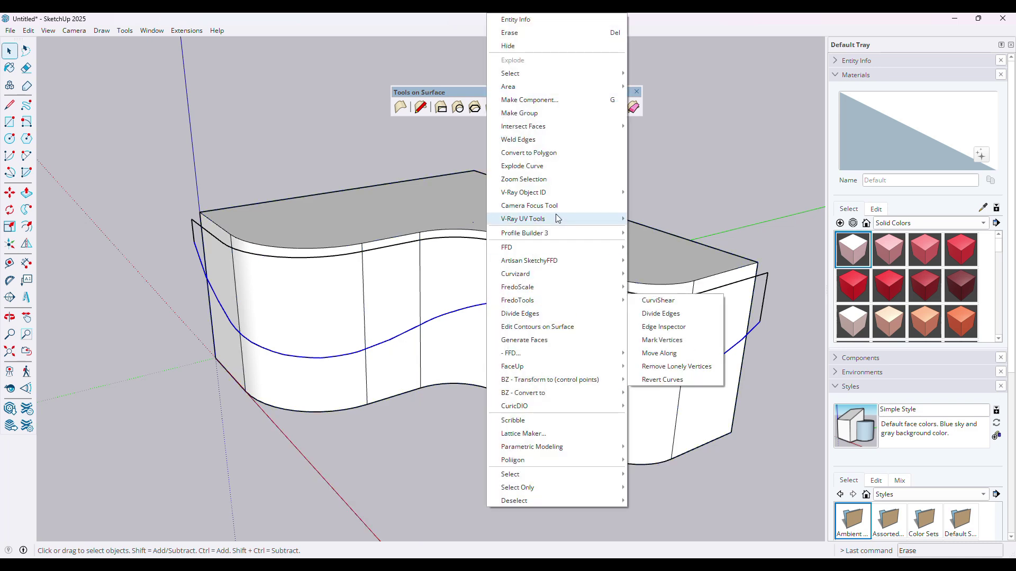
mouse_move(556, 219)
mouse_move(570, 129)
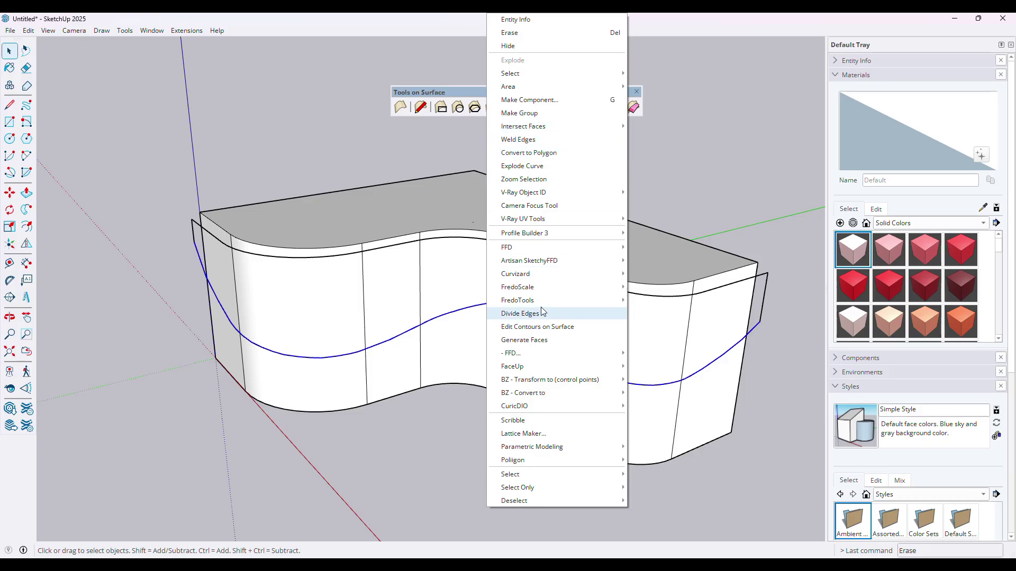
mouse_move(542, 308)
mouse_move(567, 392)
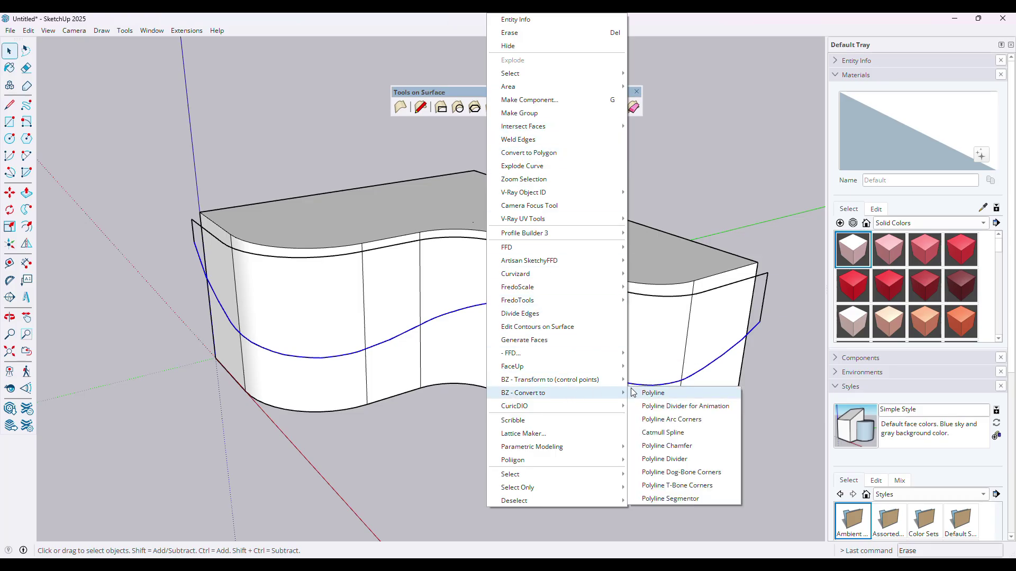
click(657, 459)
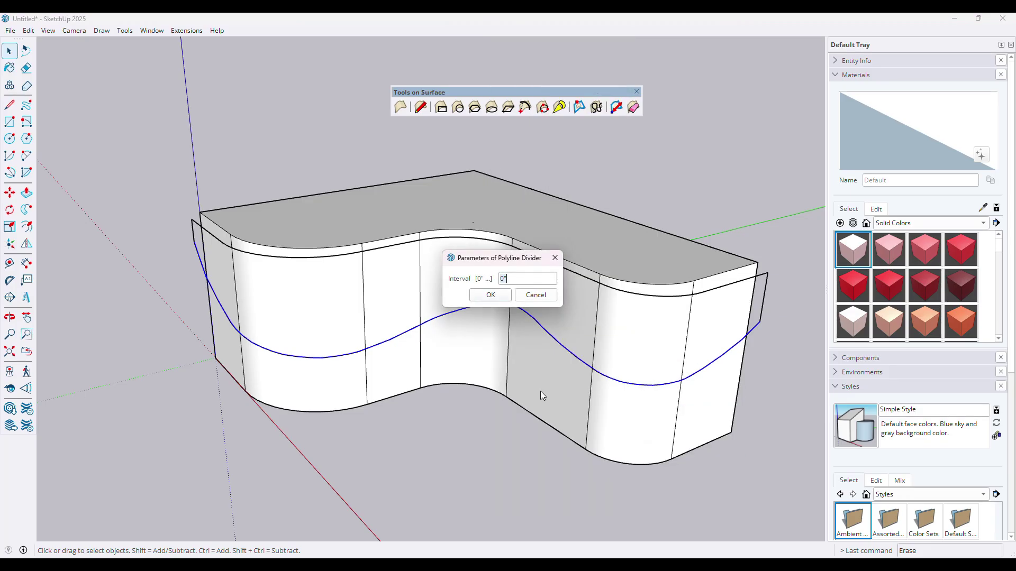
click(492, 295)
scroll(479, 320, up, 6)
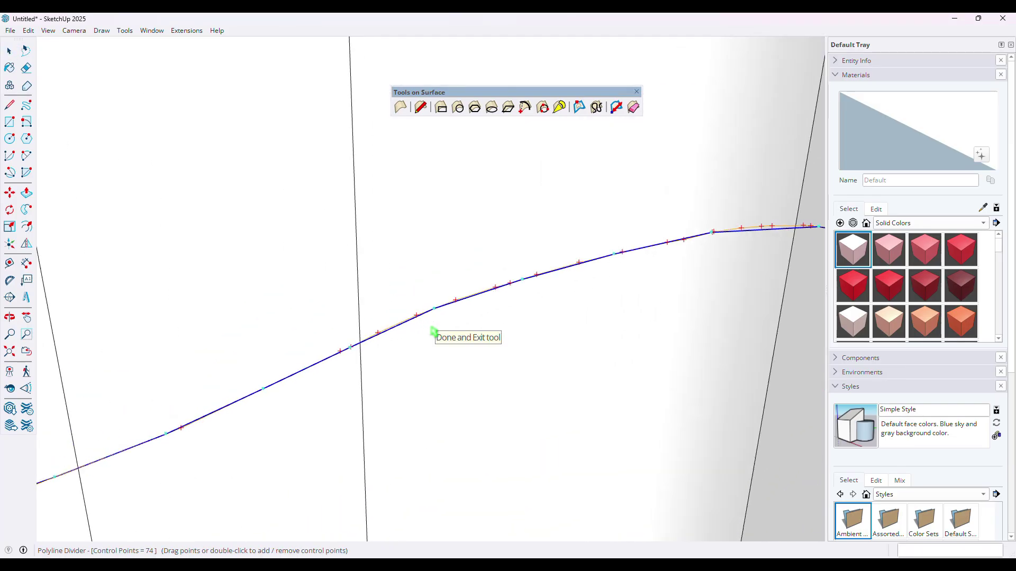
right_click(430, 323)
click(447, 323)
scroll(445, 333, down, 6)
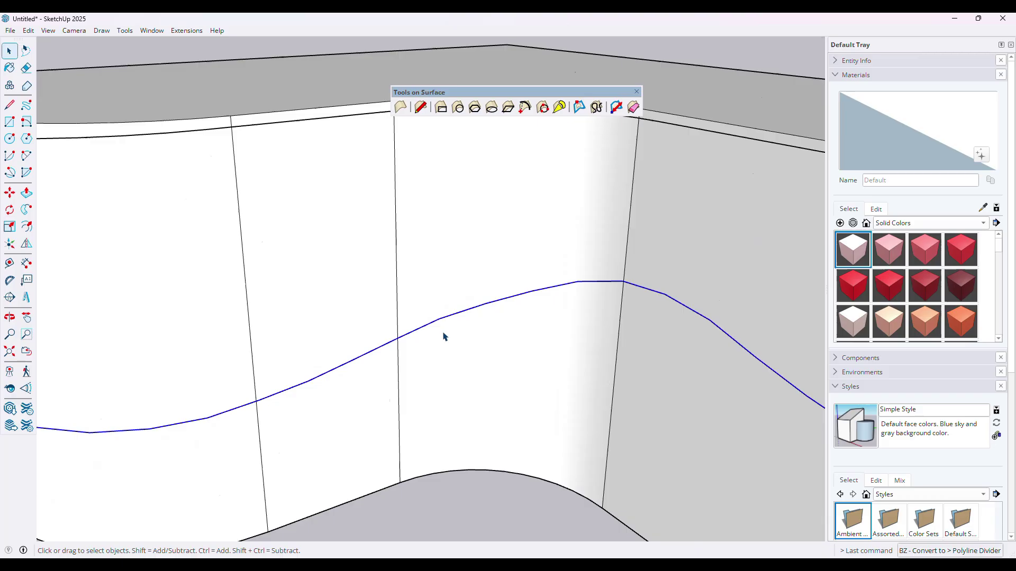
scroll(431, 327, down, 3)
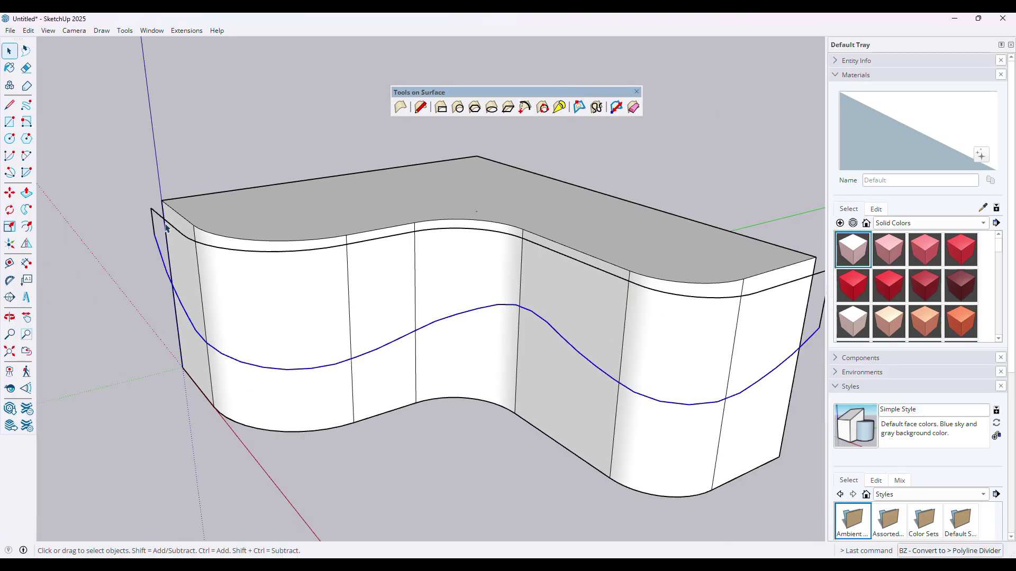
Step: Convert the upper outline curve just below the block's top into a Polyline Divider with a 1' interval
click(358, 244)
click(381, 231)
middle_drag(554, 254, 570, 286)
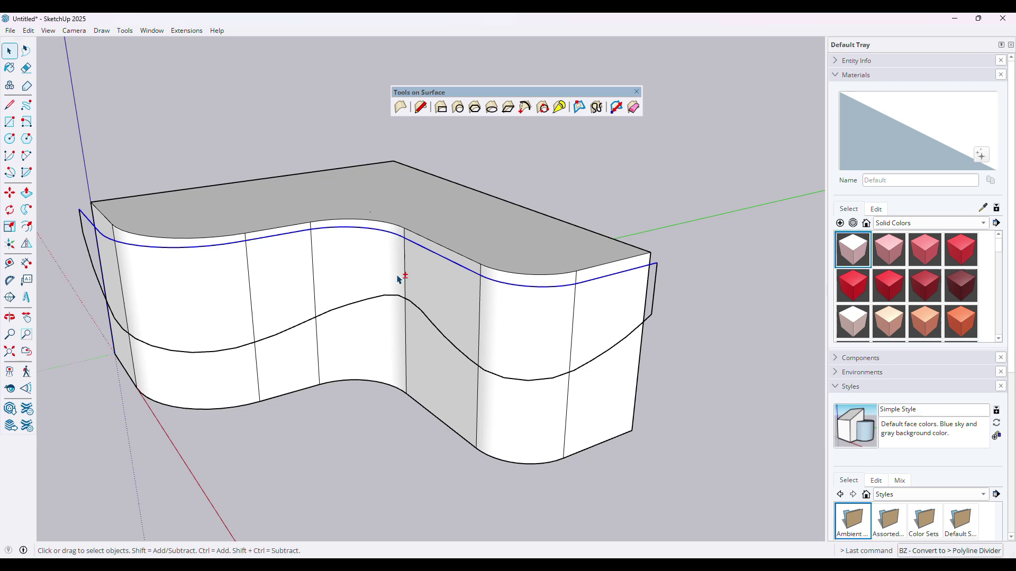
middle_drag(505, 295, 380, 288)
scroll(404, 248, up, 2)
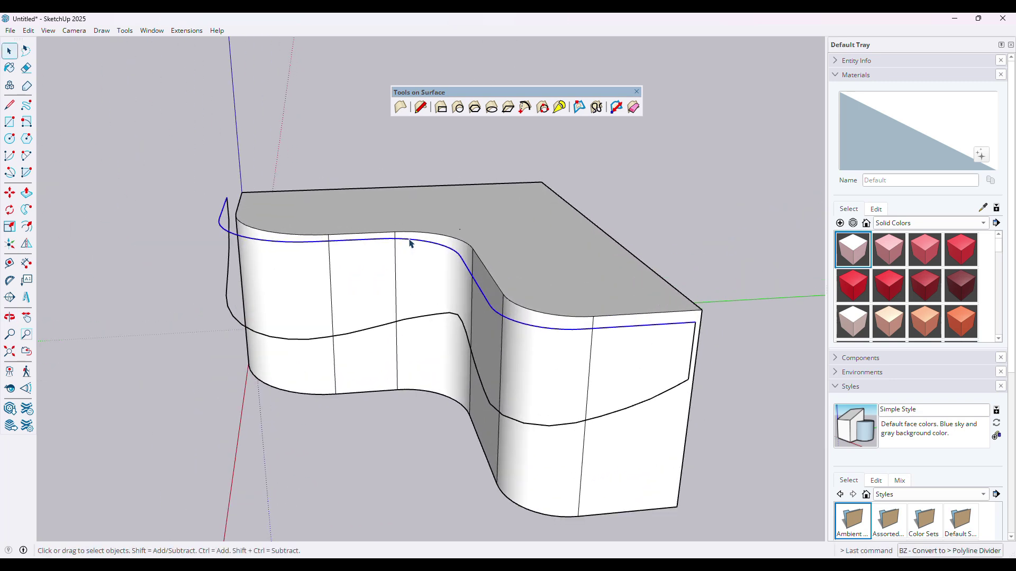
right_click(410, 243)
mouse_move(530, 396)
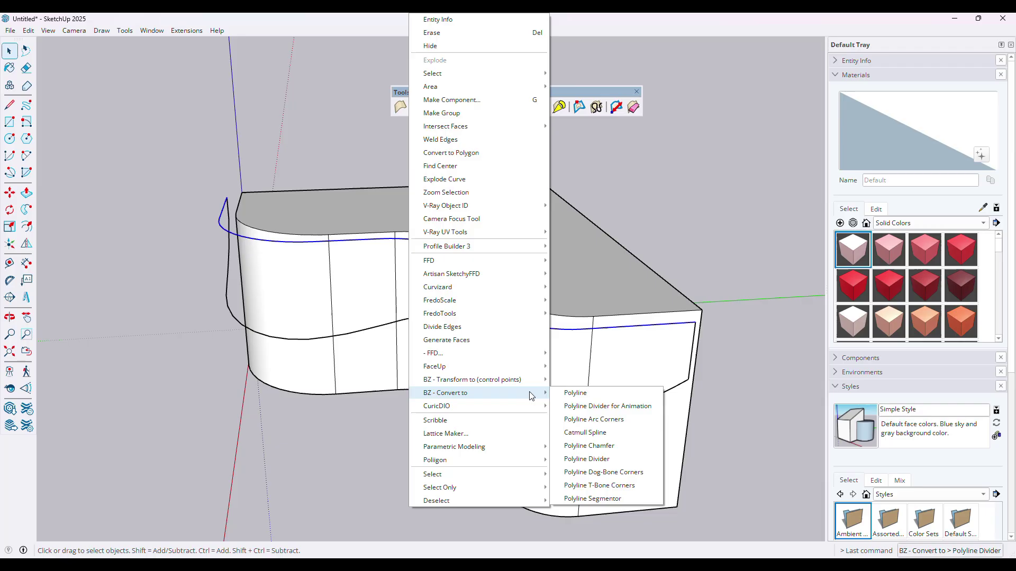
click(586, 458)
click(491, 294)
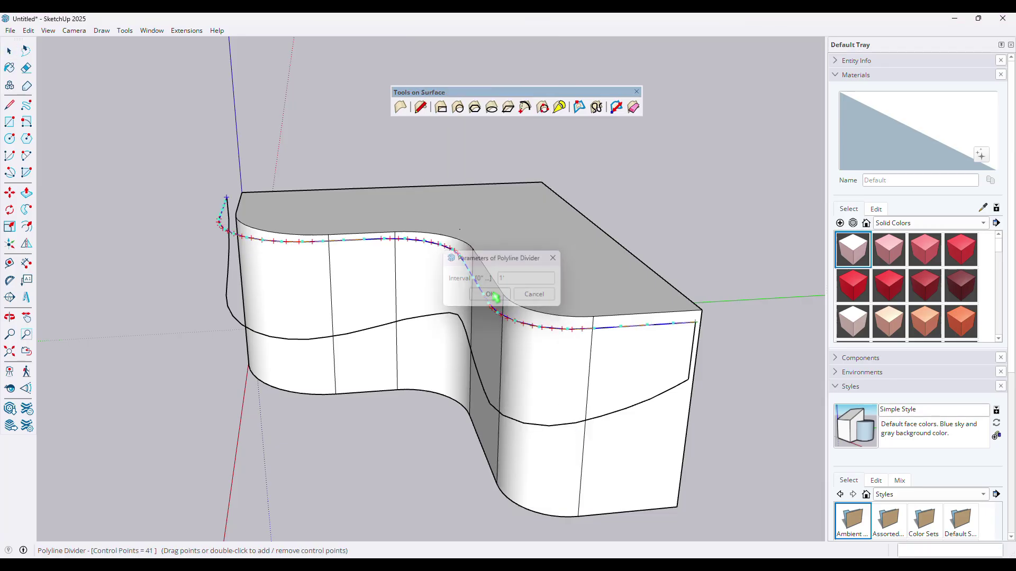
right_click(439, 247)
click(449, 252)
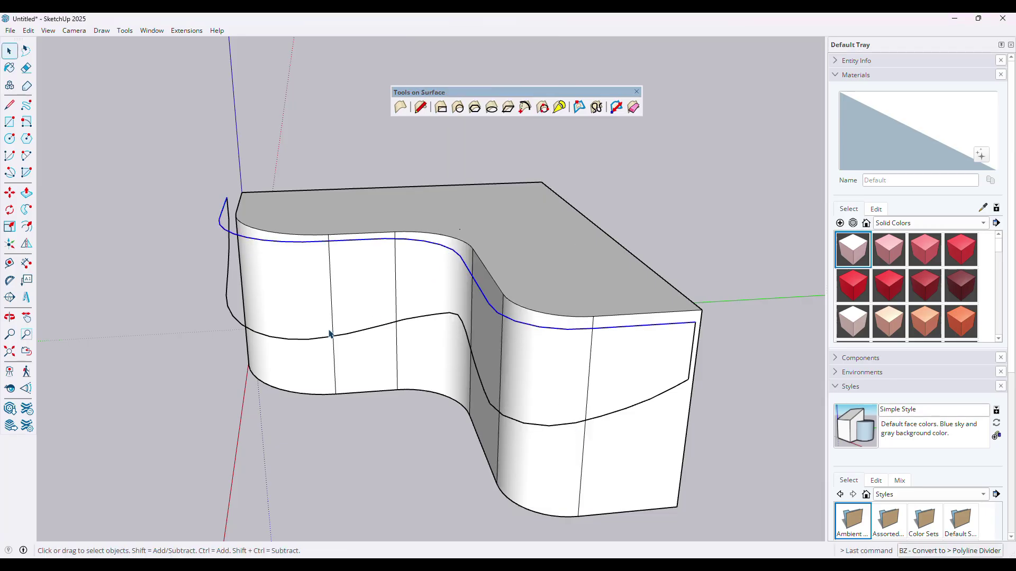
Step: Convert the short vertical edge at the outline's end far from the origin into a Polyline Divider with a 1' interval
scroll(259, 307, down, 2)
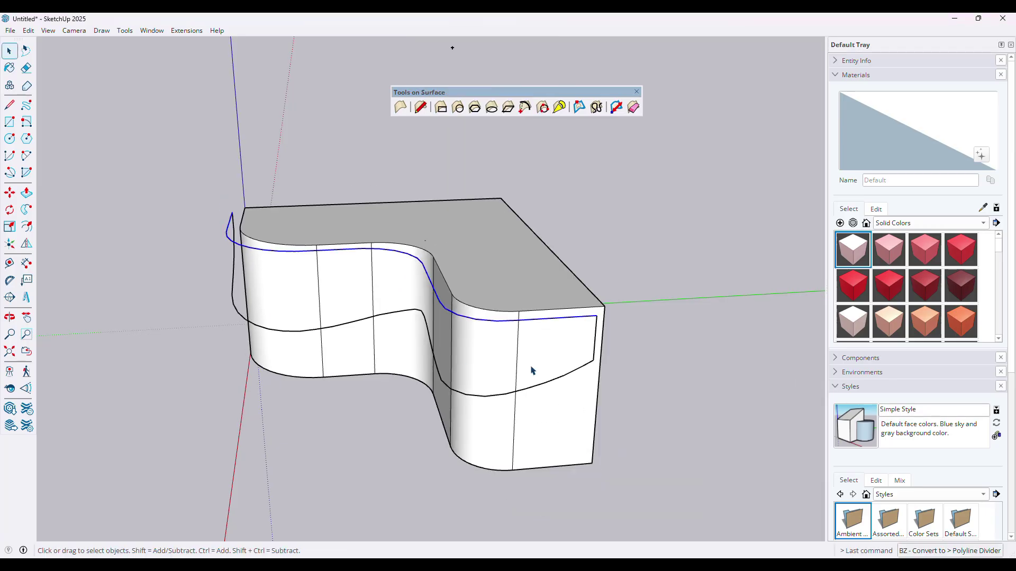
right_click(596, 348)
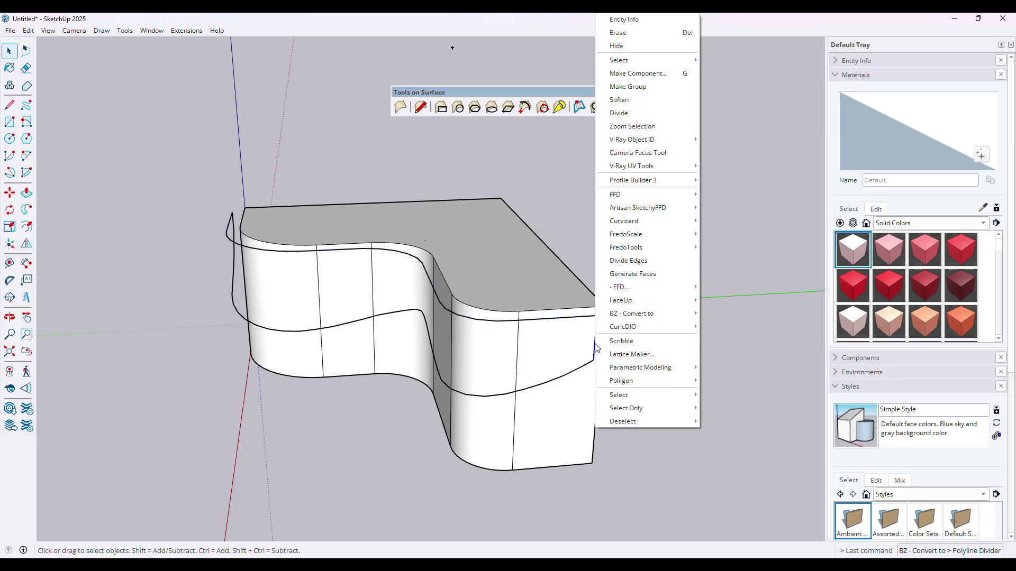
mouse_move(614, 315)
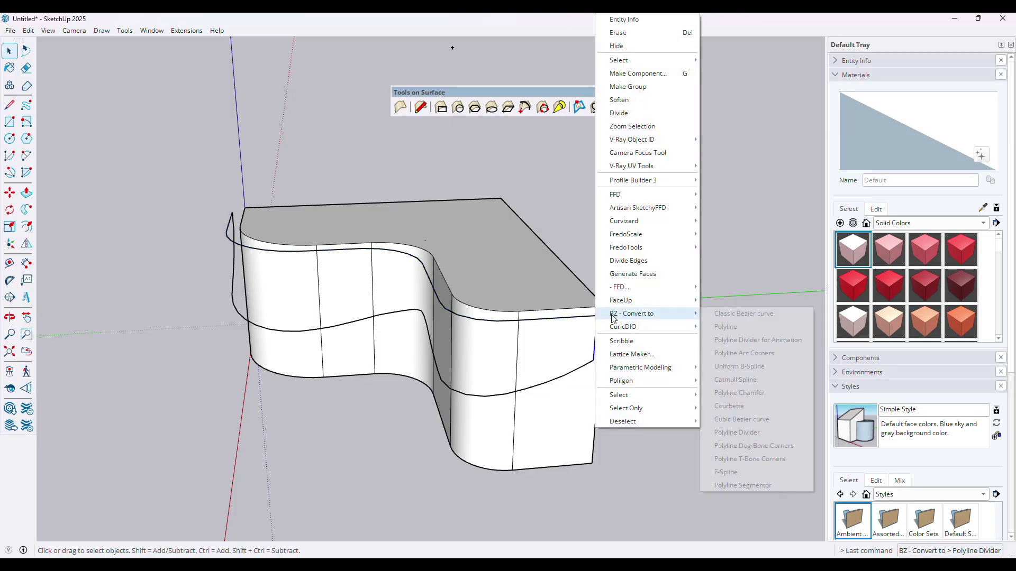
click(730, 434)
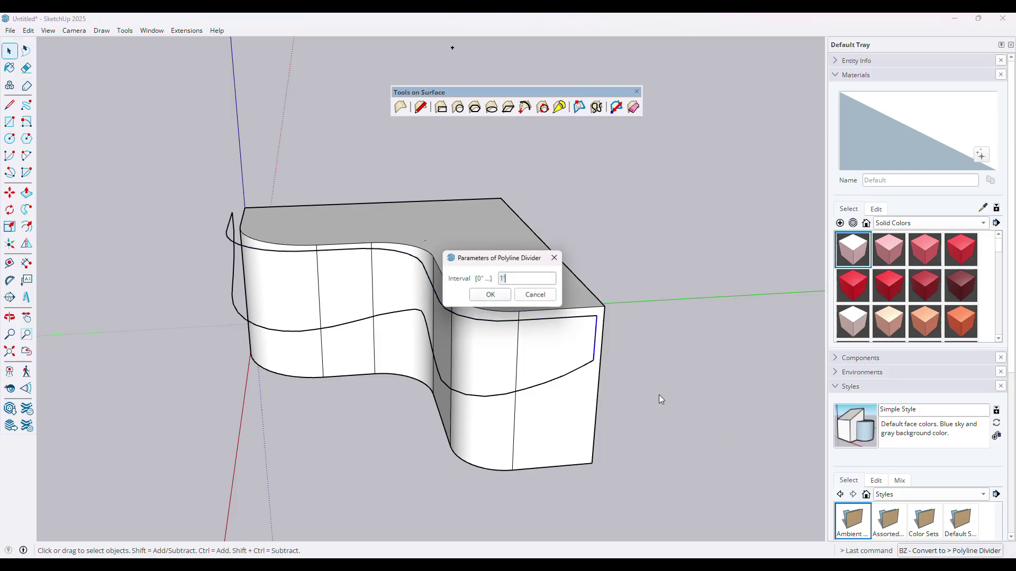
click(505, 301)
right_click(598, 336)
click(601, 343)
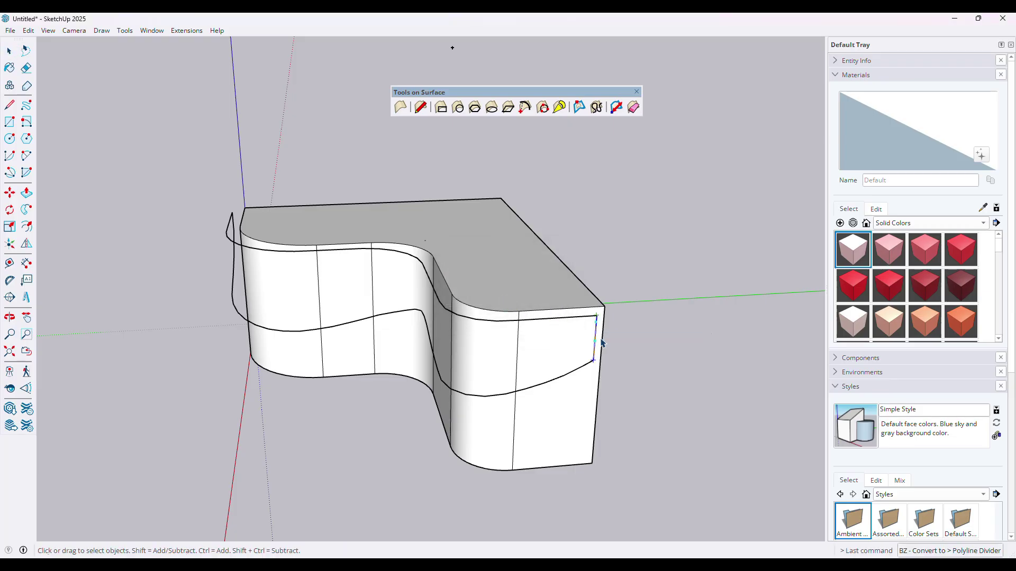
Step: Convert the outline's short vertical edge at the end near the origin into a Polyline Divider with a 1' interval
scroll(206, 258, up, 1)
middle_drag(204, 257, 510, 297)
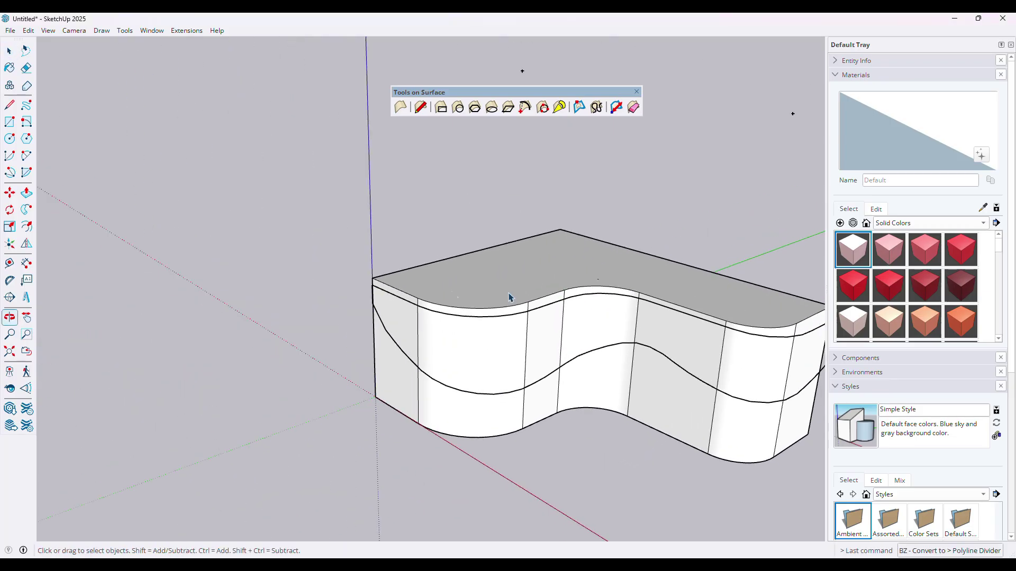
scroll(350, 319, up, 4)
middle_drag(350, 320, 286, 295)
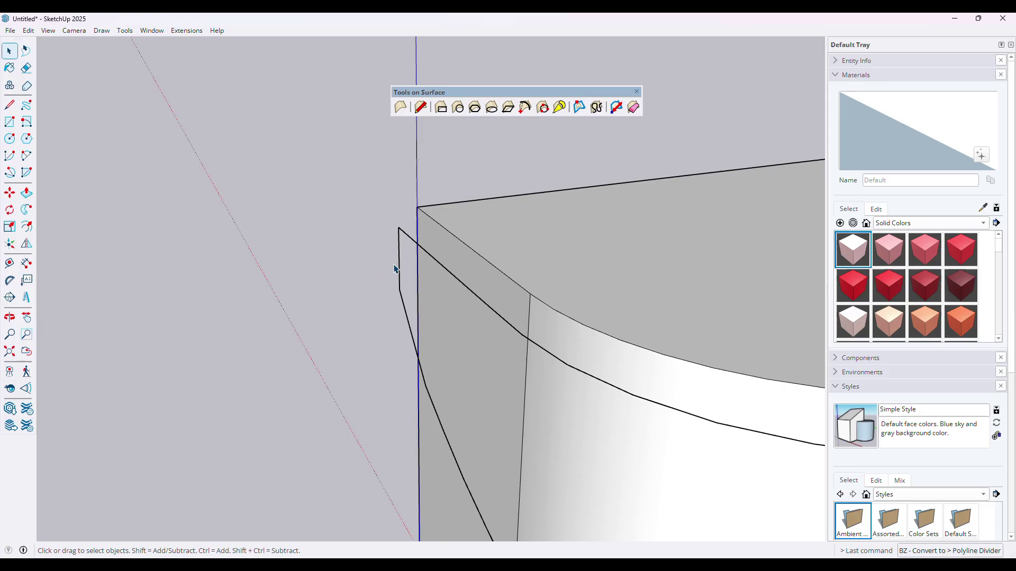
right_click(399, 268)
mouse_move(464, 314)
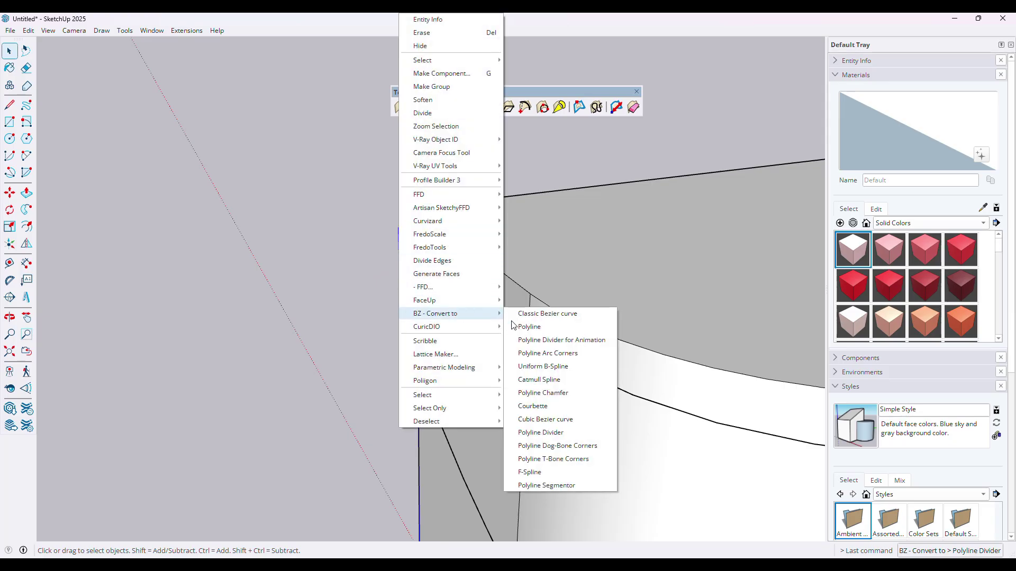
click(541, 432)
click(483, 293)
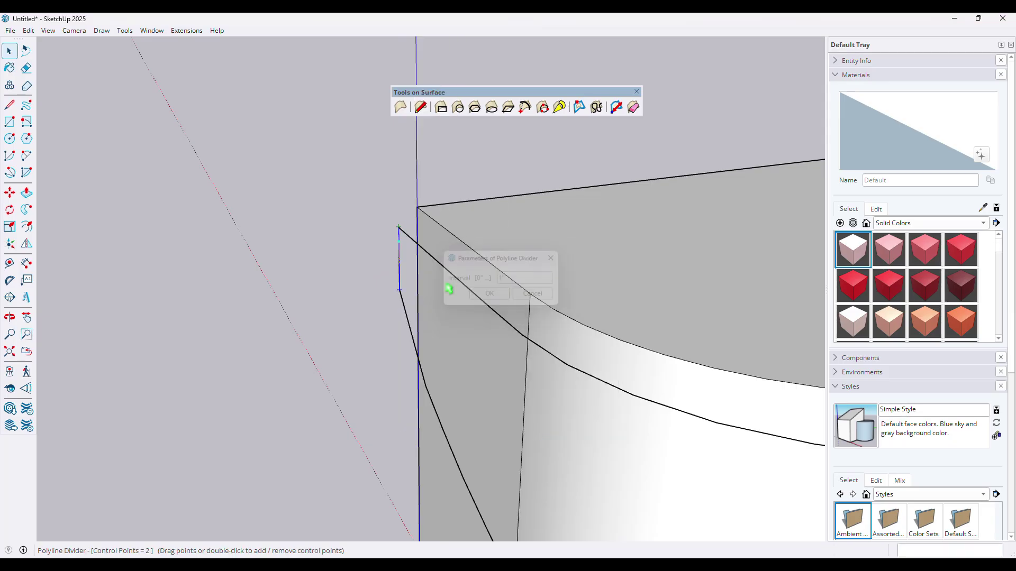
right_click(398, 265)
click(411, 274)
Step: Draw a 3 by 3 inch square on the block's top face, just behind the inner bend
scroll(304, 277, down, 6)
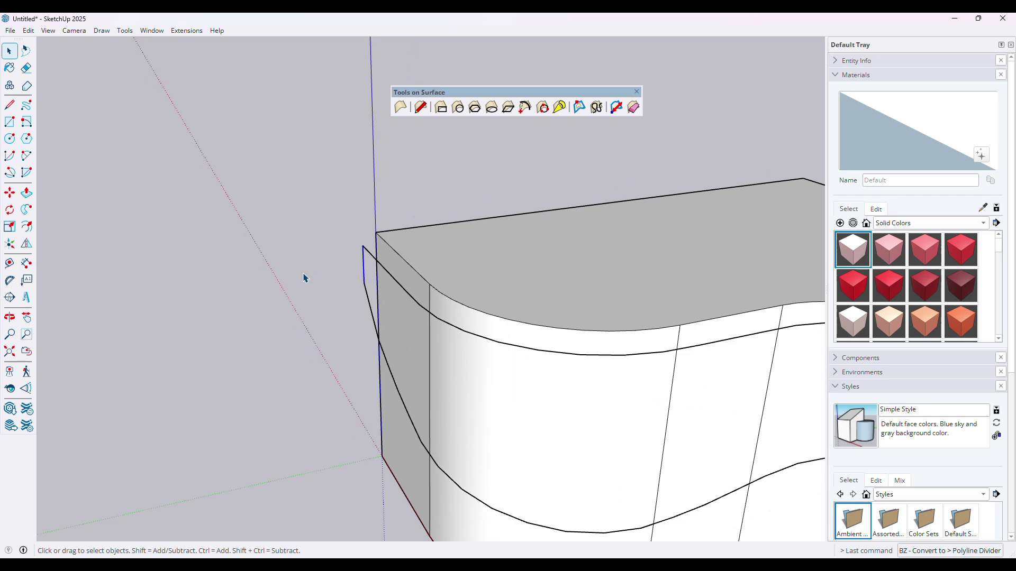
middle_drag(305, 362, 354, 130)
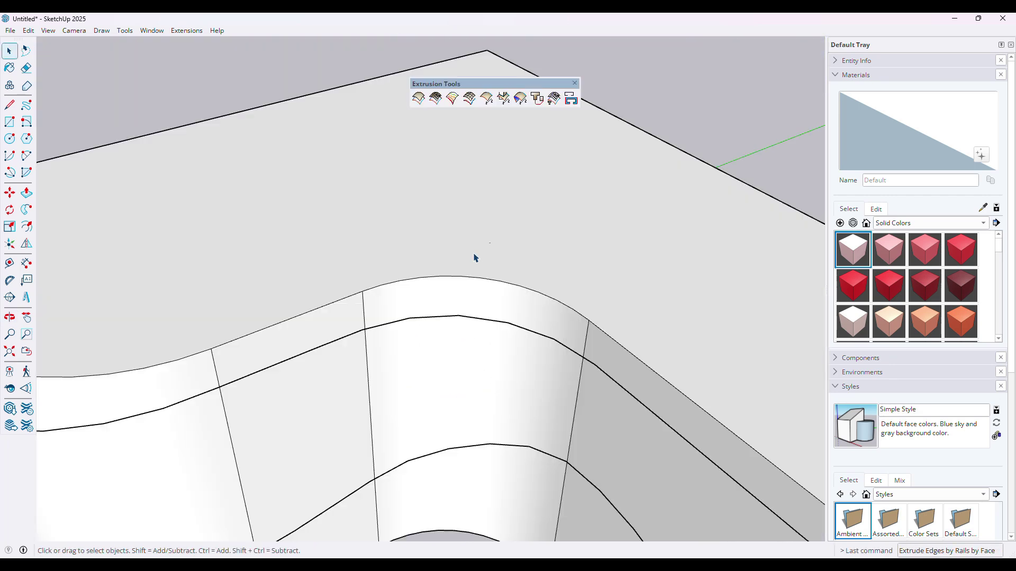
key(r)
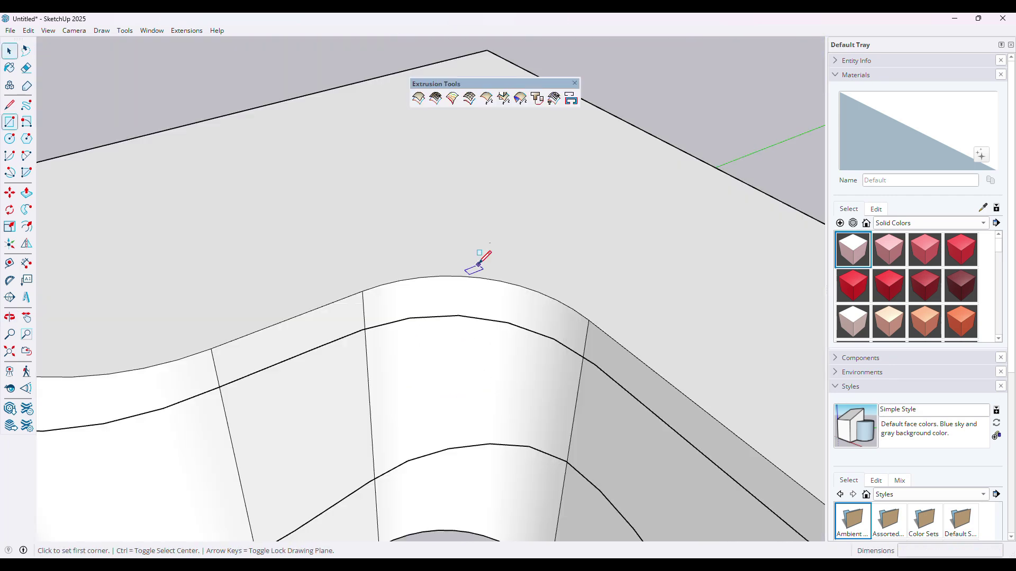
click(478, 265)
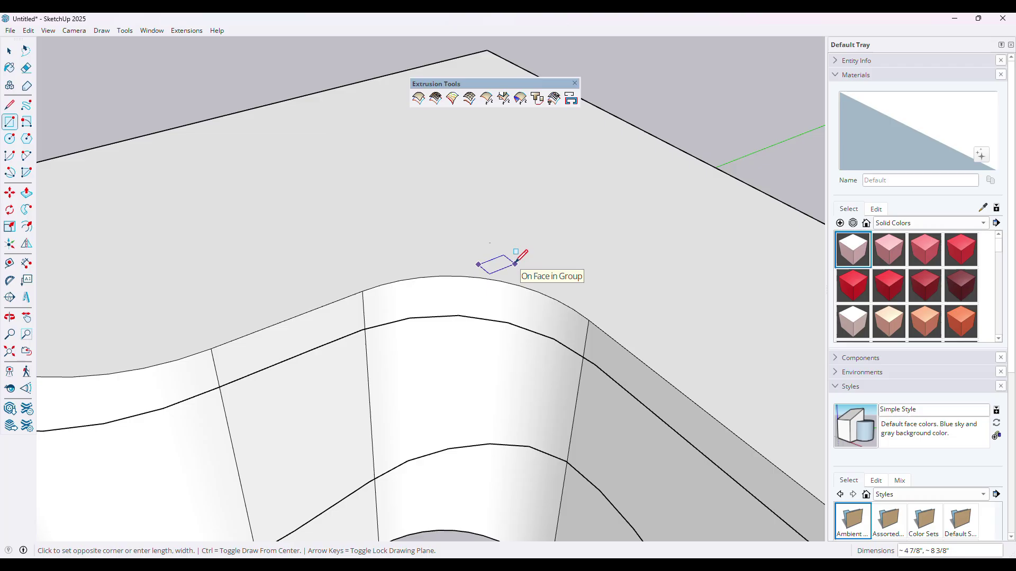
text(3,3)
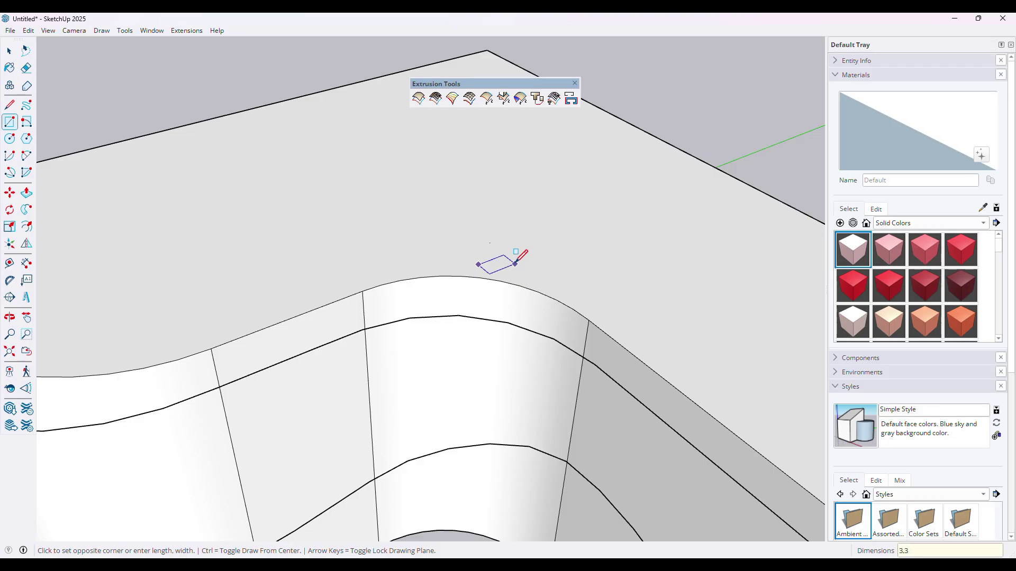
key(Return)
key(space)
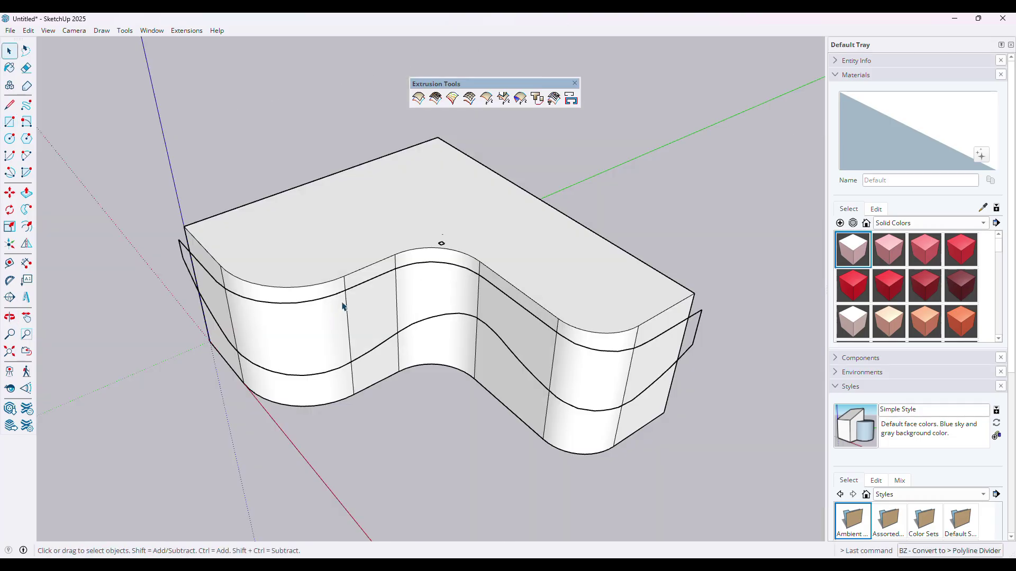
Step: Set up Extrude Edges by Rails by Face with the small square, the outline's short end edges as profiles and its long curves as rails
middle_drag(345, 305, 401, 273)
scroll(450, 252, up, 4)
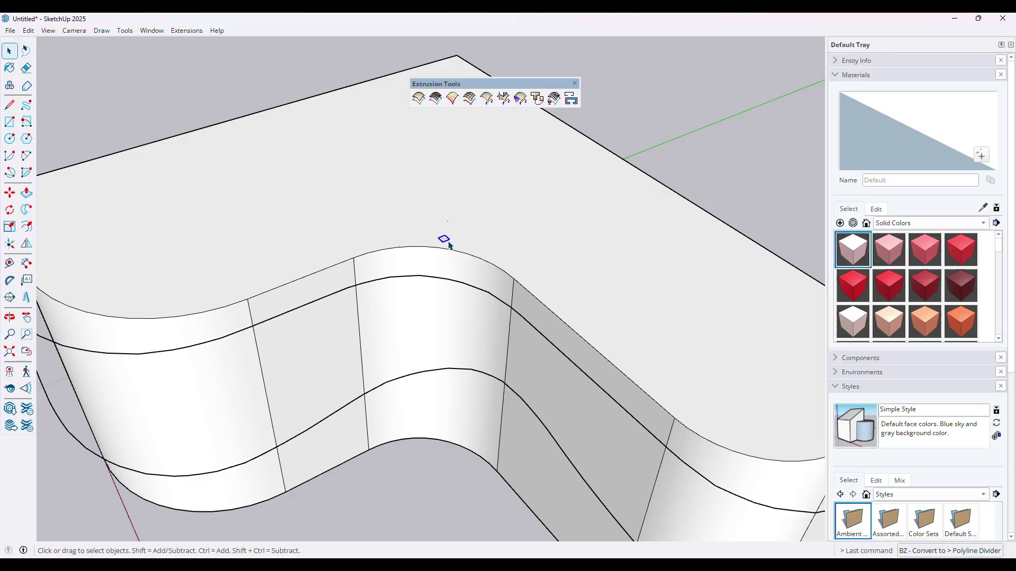
scroll(444, 233, up, 5)
key(s)
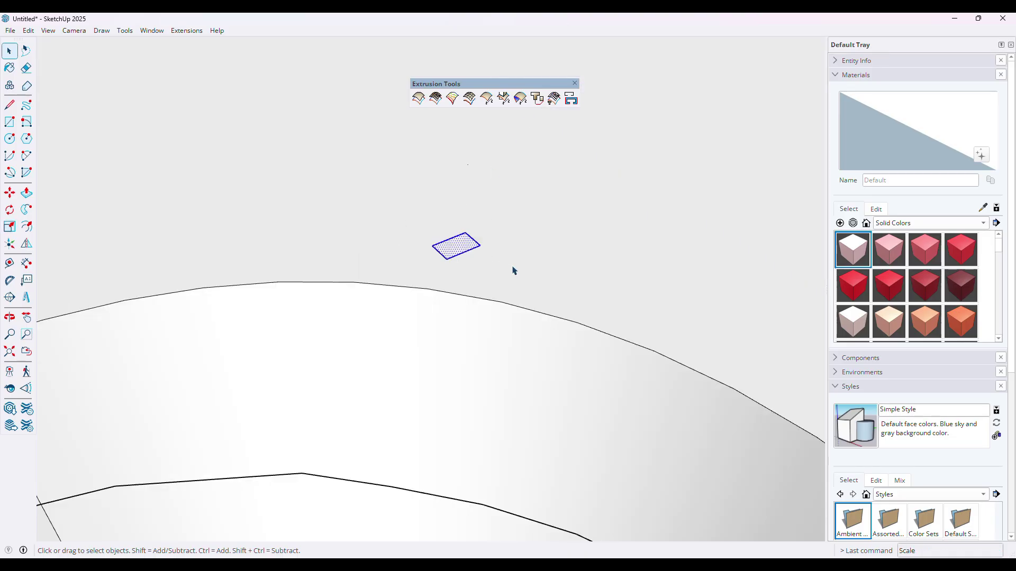
click(553, 99)
scroll(437, 214, down, 9)
middle_drag(432, 243, 423, 244)
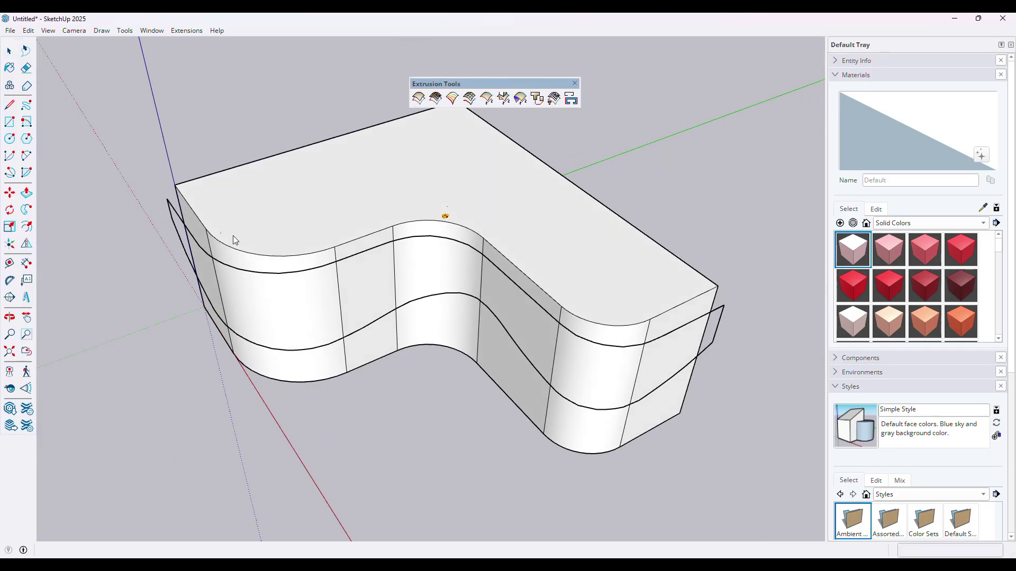
click(171, 215)
click(225, 262)
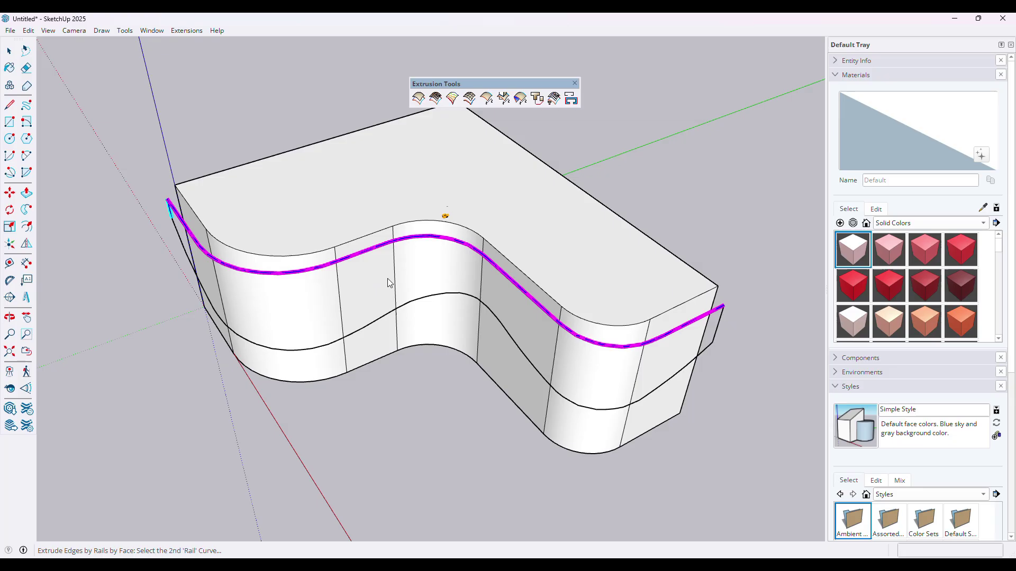
middle_drag(387, 281, 340, 321)
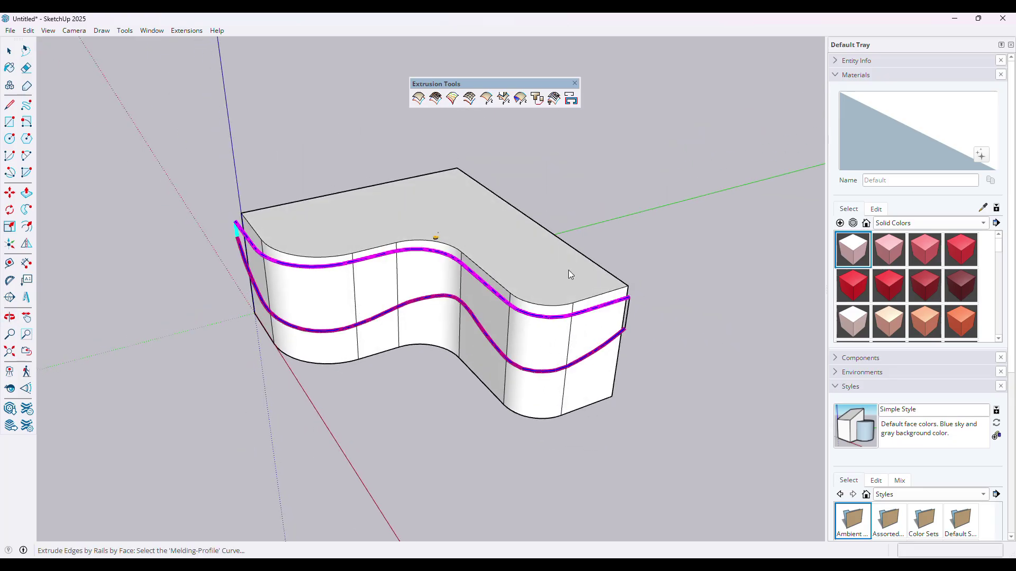
click(629, 317)
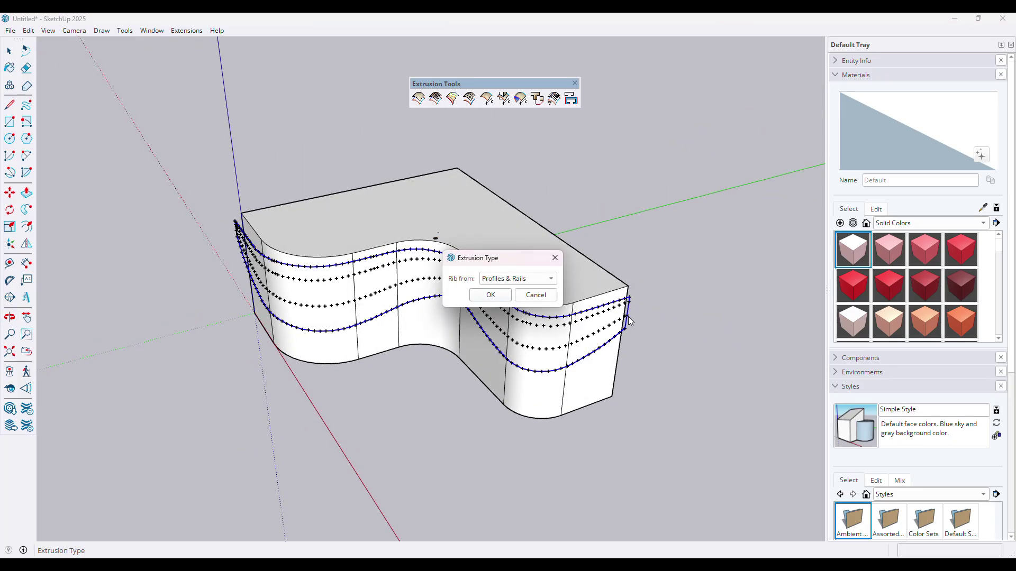
Step: Generate square ribs between the two curved rails with the ribs taken from Profiles
click(531, 285)
click(506, 272)
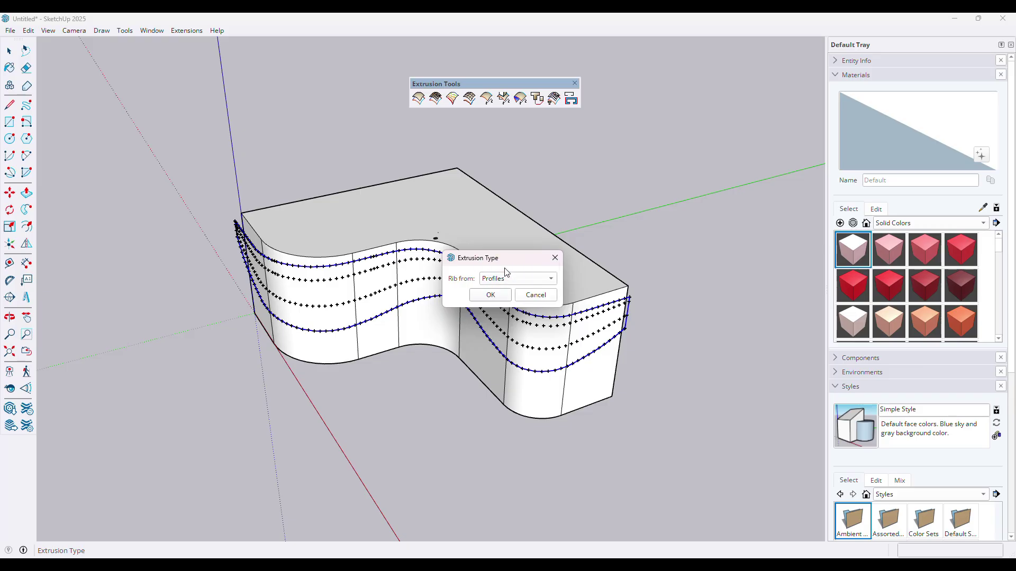
click(490, 294)
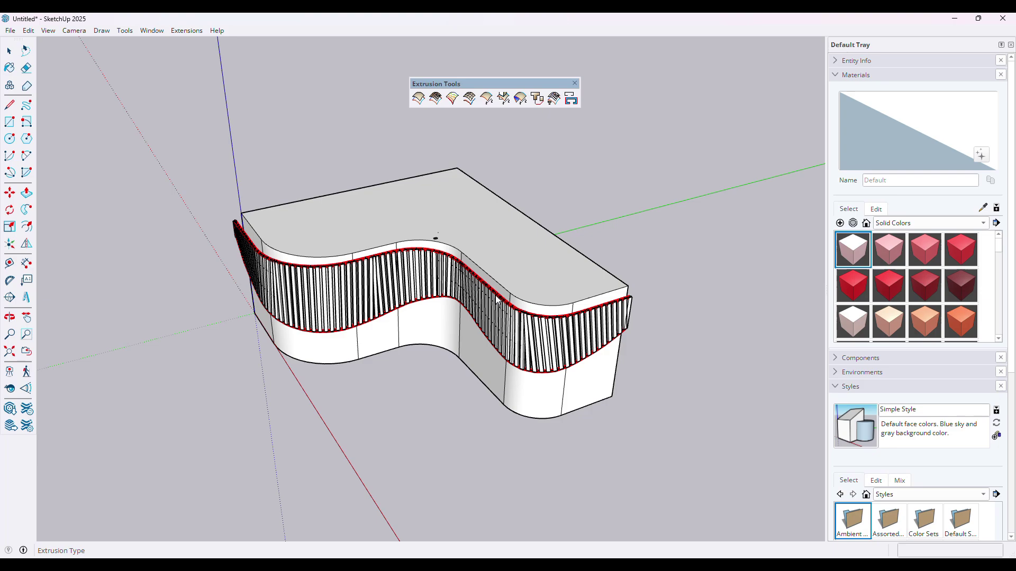
Step: Undo the vertical rib extrusion along the block's front
middle_drag(313, 276, 338, 180)
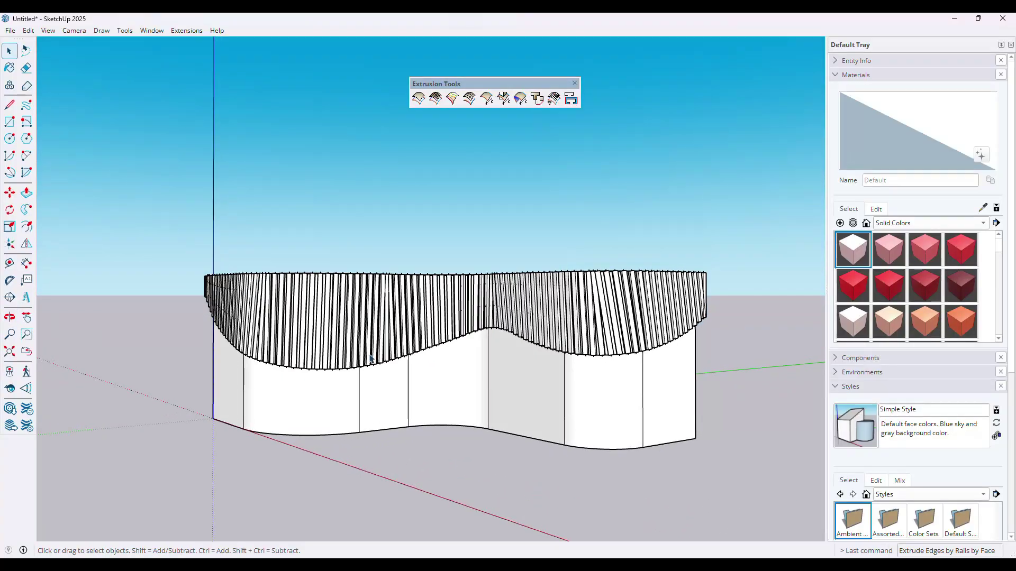
middle_drag(369, 357, 400, 172)
key(ctrl+z)
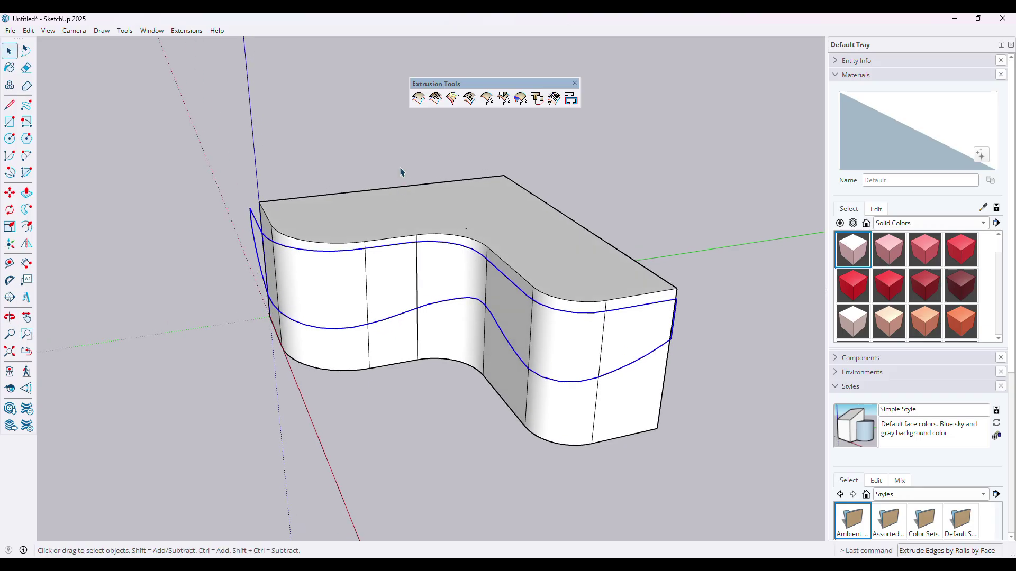
middle_drag(323, 263, 365, 239)
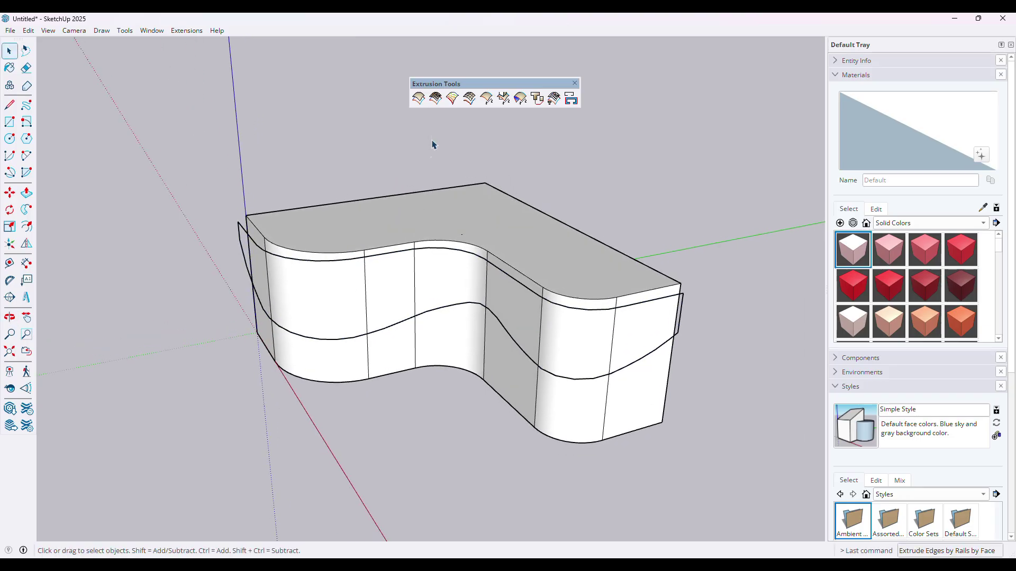
Step: Start Extrude Edges by Rails to Lattice and pick the near end edge, both long curves and the far end edge
click(436, 99)
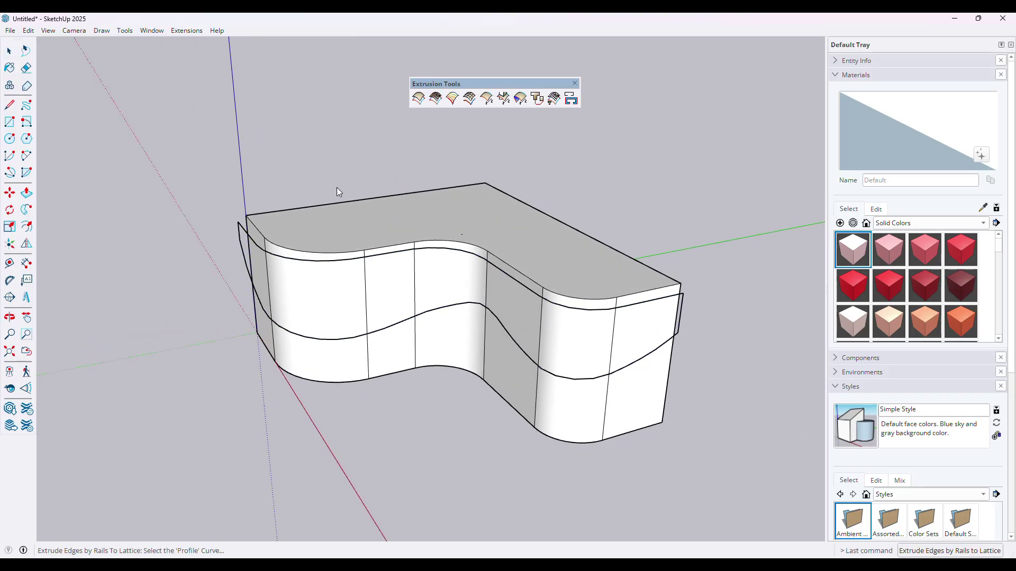
click(240, 235)
click(251, 242)
click(300, 338)
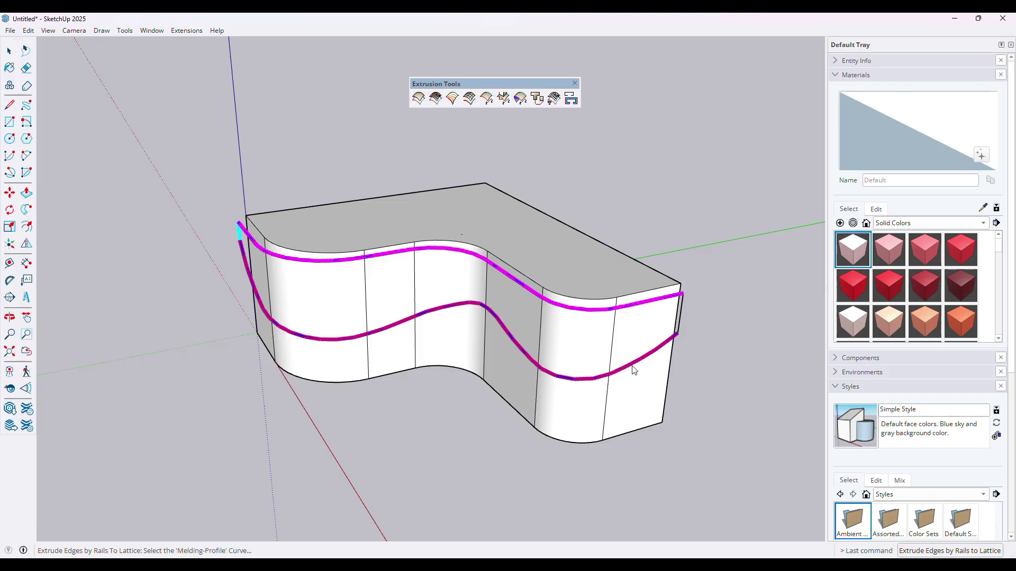
click(680, 320)
Step: Set the lattice to Profiles/Rails and 3D, erasing coplanar edges and reversing the faces
click(508, 278)
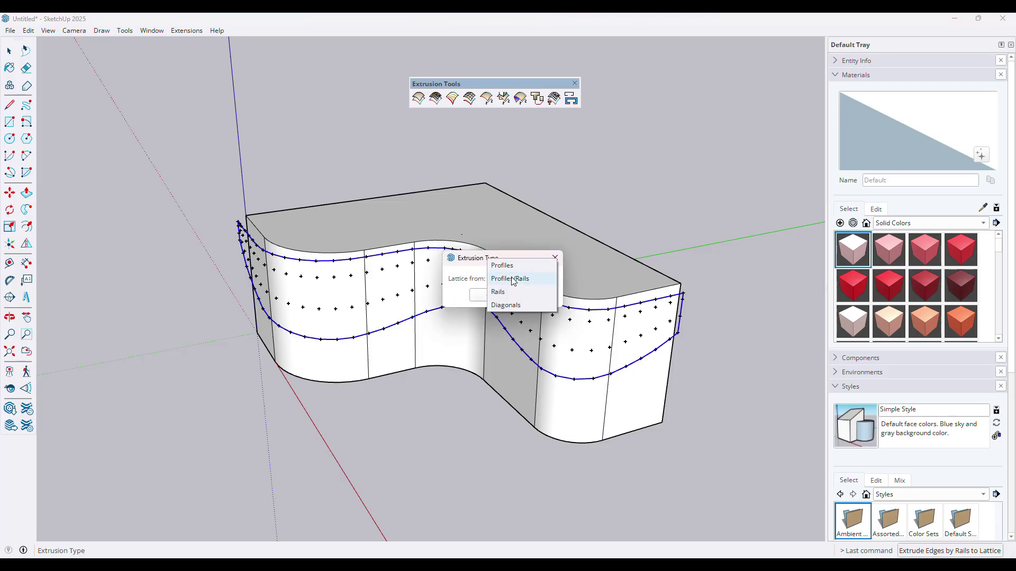
click(507, 282)
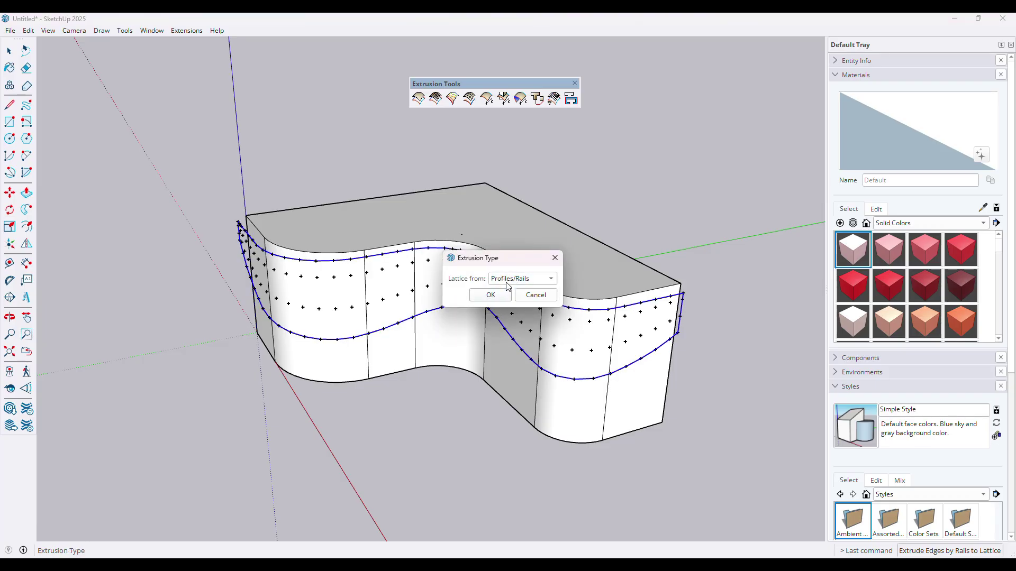
click(502, 294)
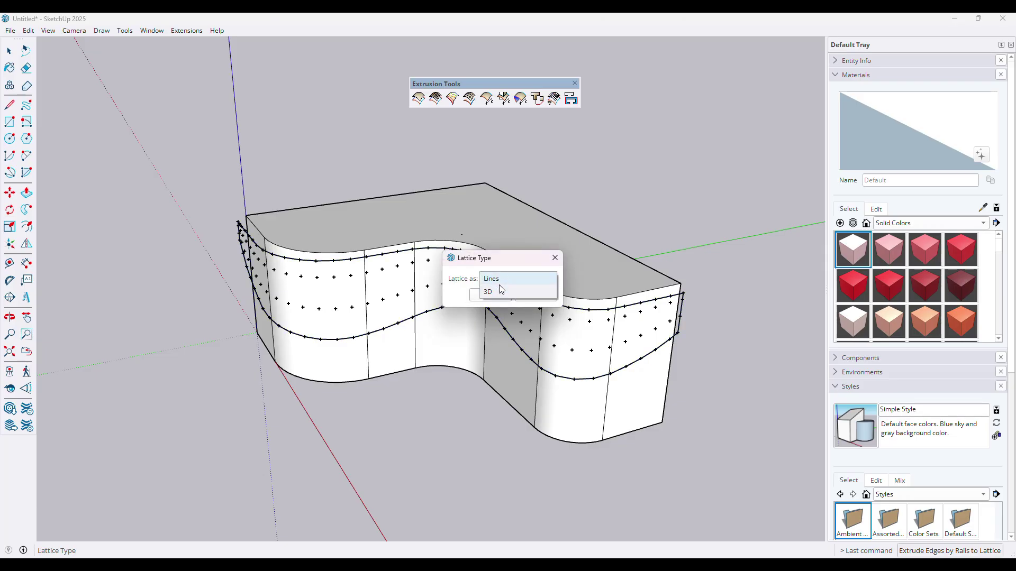
click(491, 294)
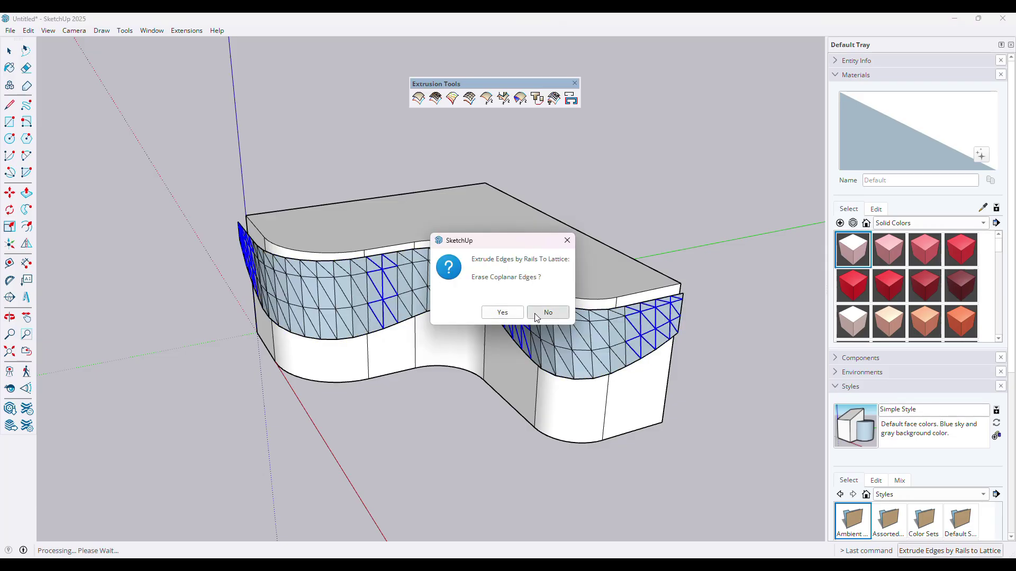
click(504, 314)
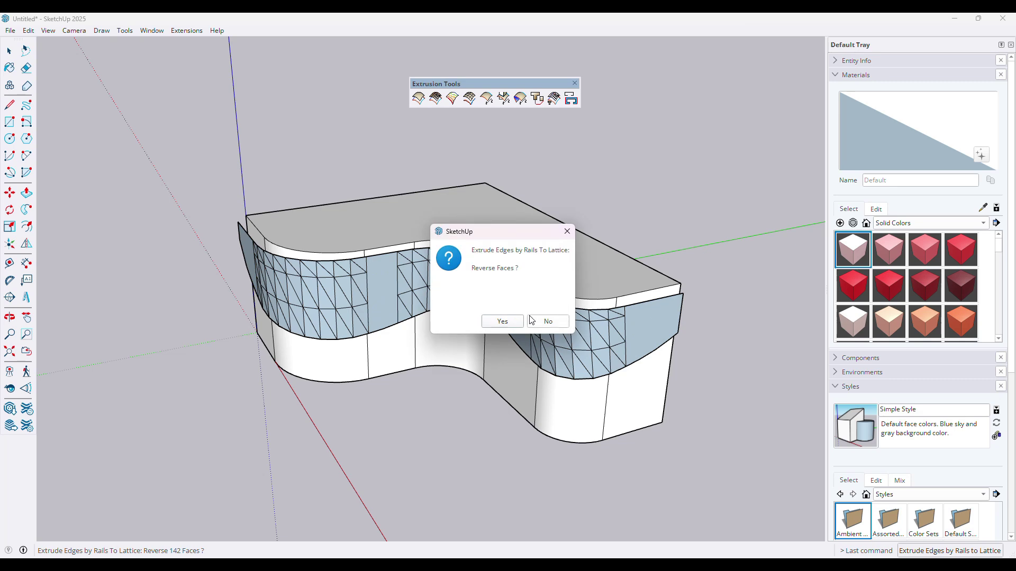
click(514, 322)
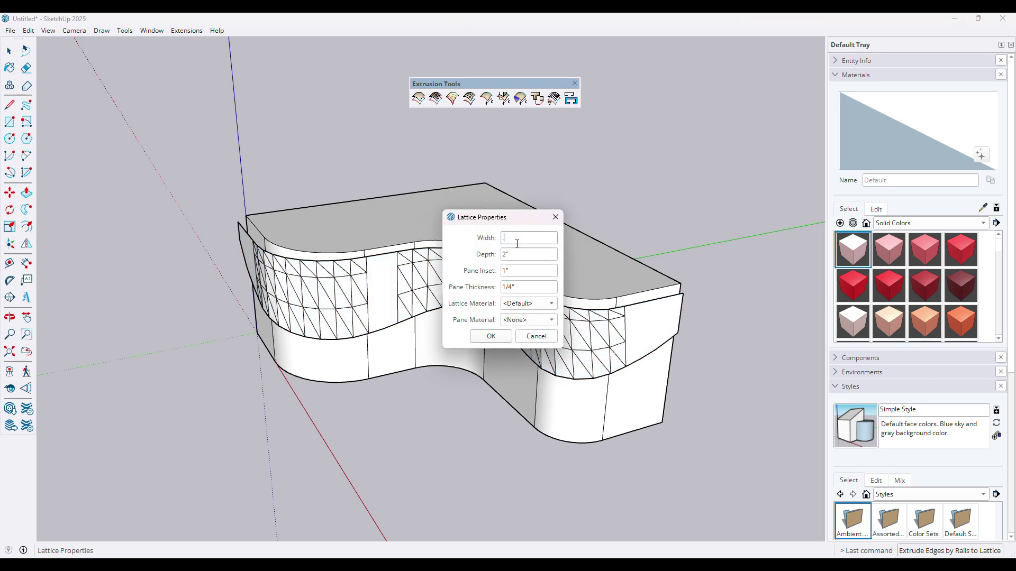
Step: Create the lattice with width .3, depth .3, pane inset .5, a chosen lattice material and 'Glass' panes, keeping the original curves
key(Tab)
text(33)
click(511, 268)
click(518, 304)
click(514, 402)
click(522, 320)
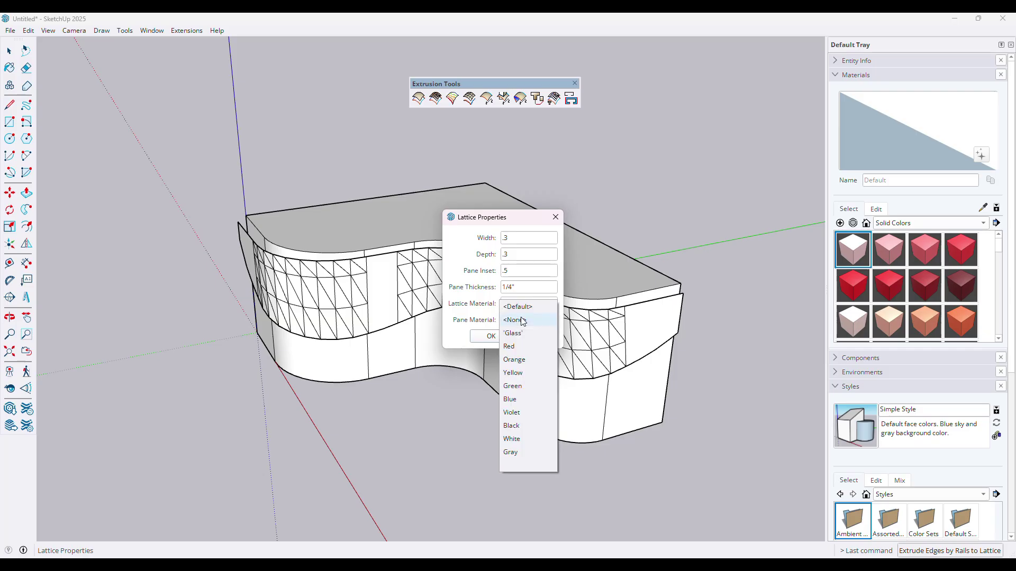
click(520, 334)
click(505, 335)
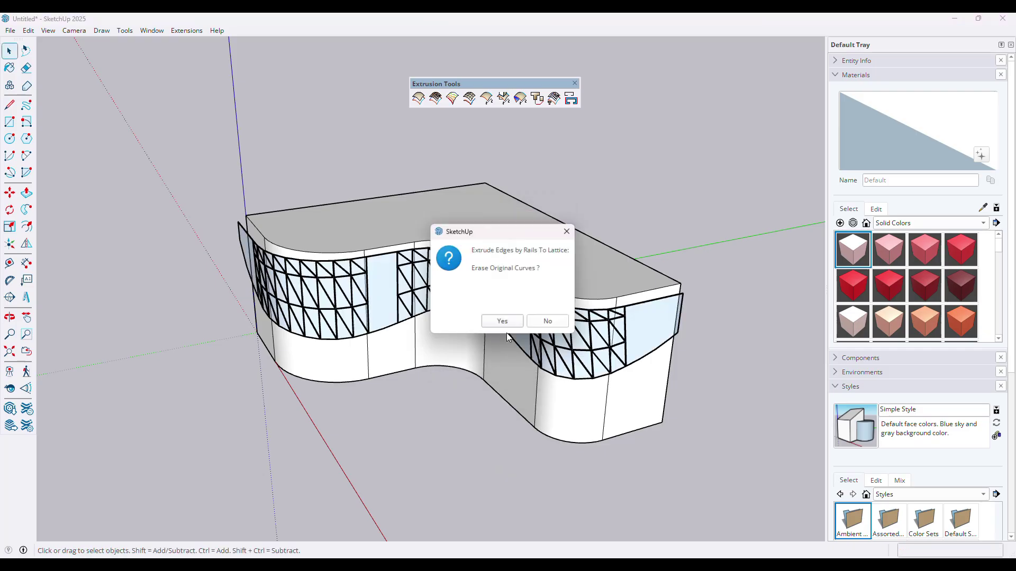
click(548, 321)
Step: Undo the glazed 3D lattice so only the outline curves remain on the front
mouse_move(358, 311)
middle_down()
mouse_move(607, 265)
mouse_move(465, 284)
mouse_move(459, 290)
mouse_move(480, 282)
mouse_move(423, 304)
middle_up()
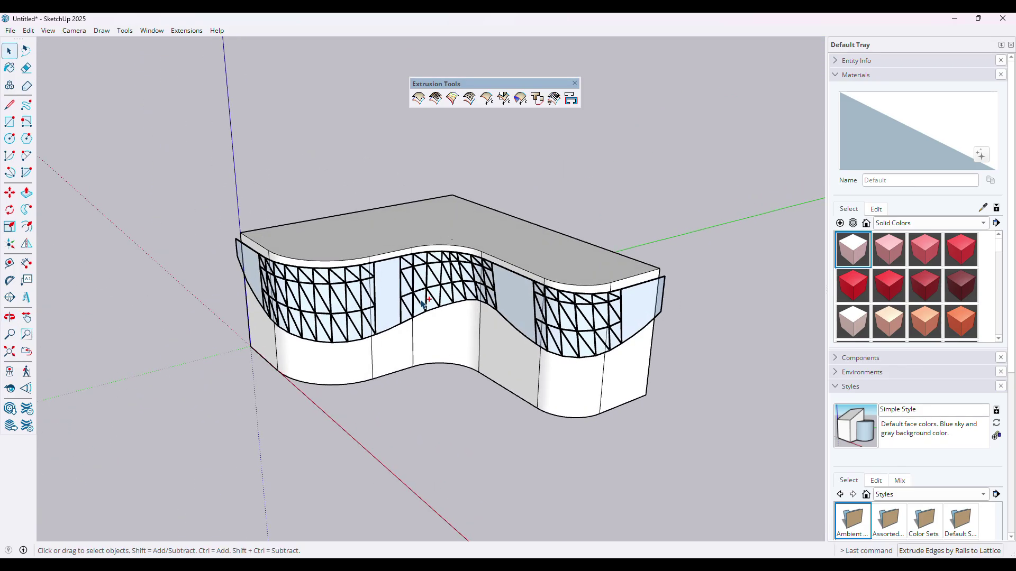
click(27, 351)
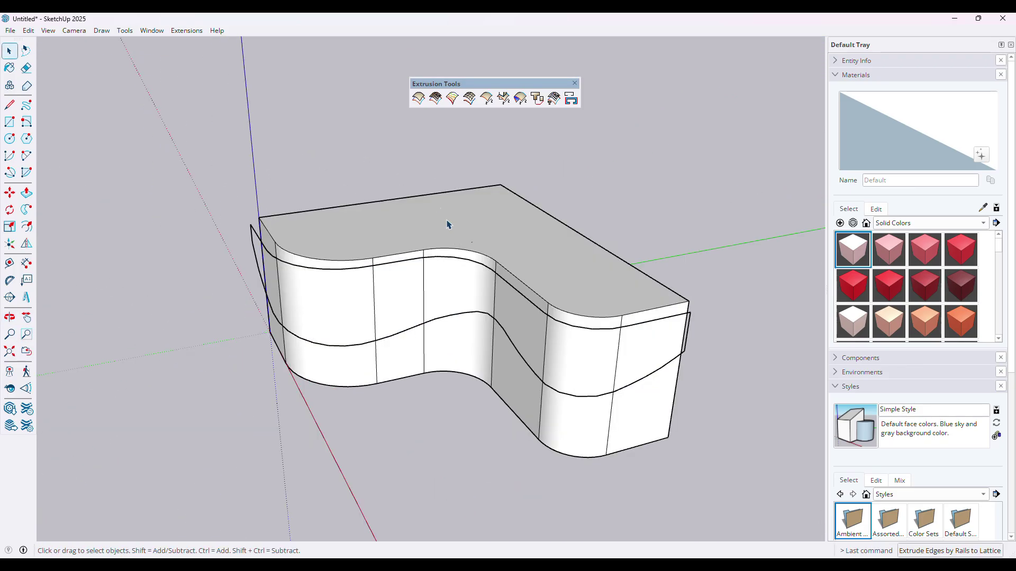
Step: Restart Extrude Edges by Rails to Lattice with the same two end edges as profiles and the upper and lower curves as rails
click(435, 97)
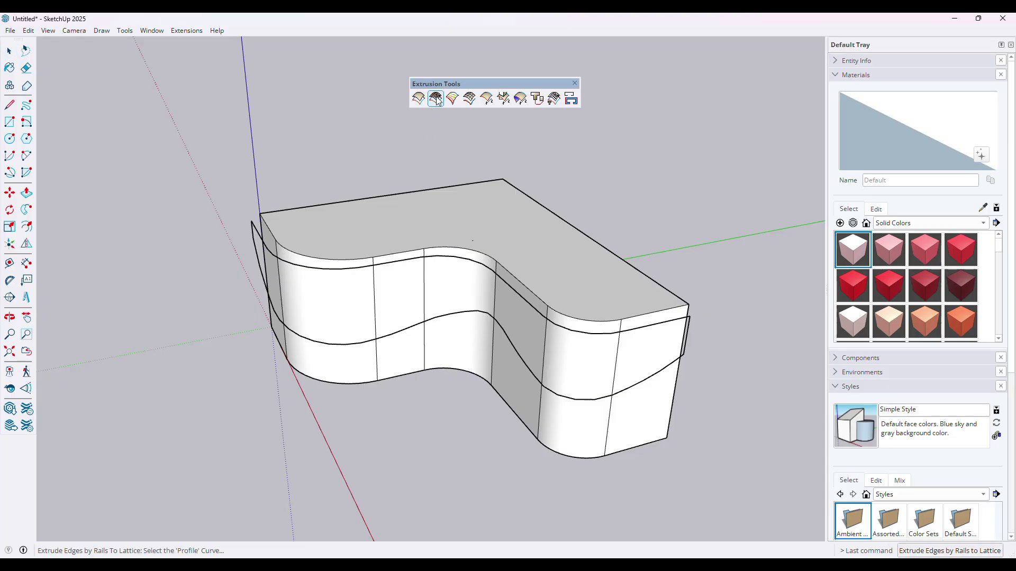
click(257, 236)
click(258, 237)
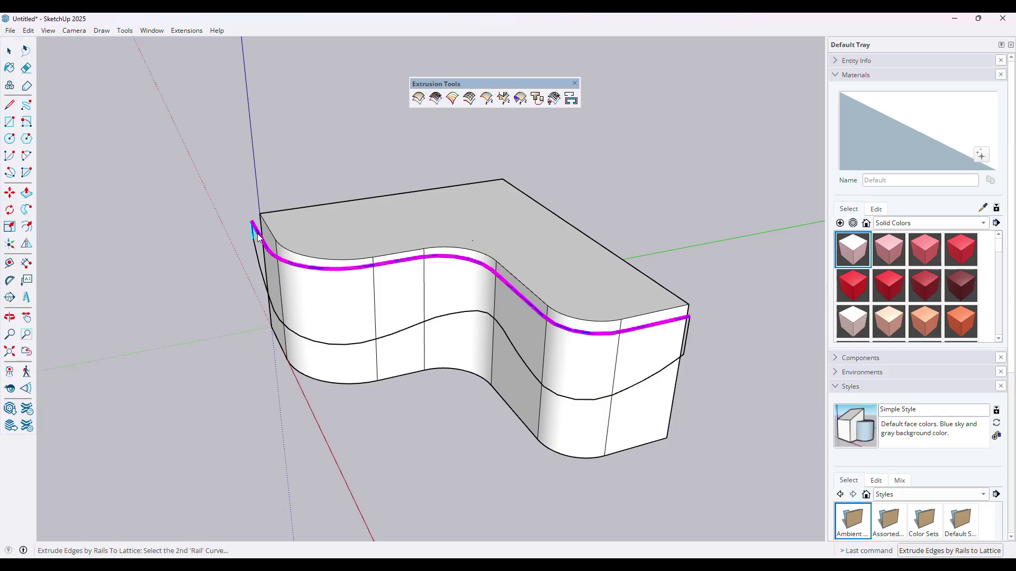
click(309, 339)
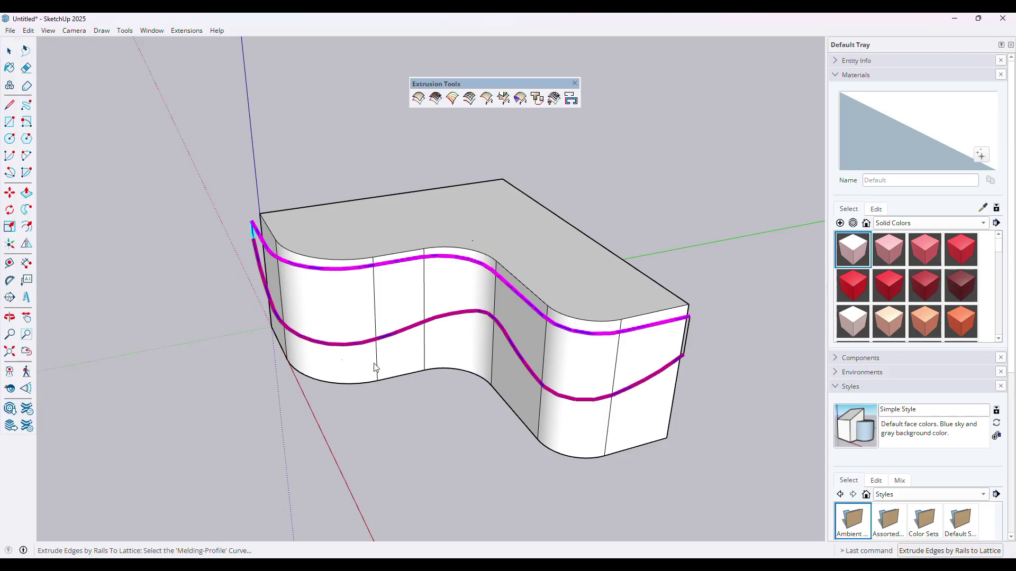
click(687, 343)
Step: Generate the lattice from Diagonals as lines and keep the original curves
click(505, 279)
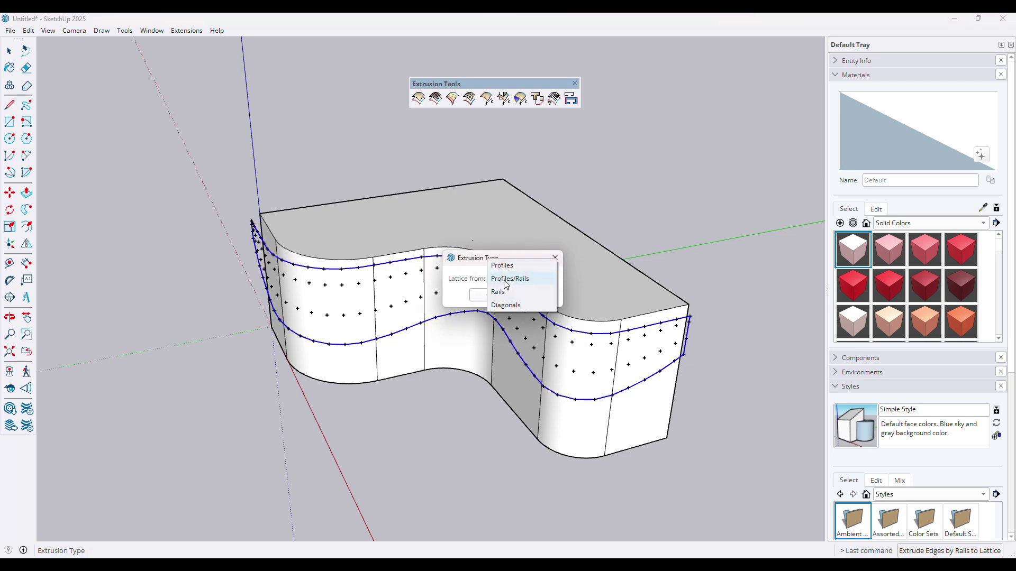
click(505, 266)
click(505, 280)
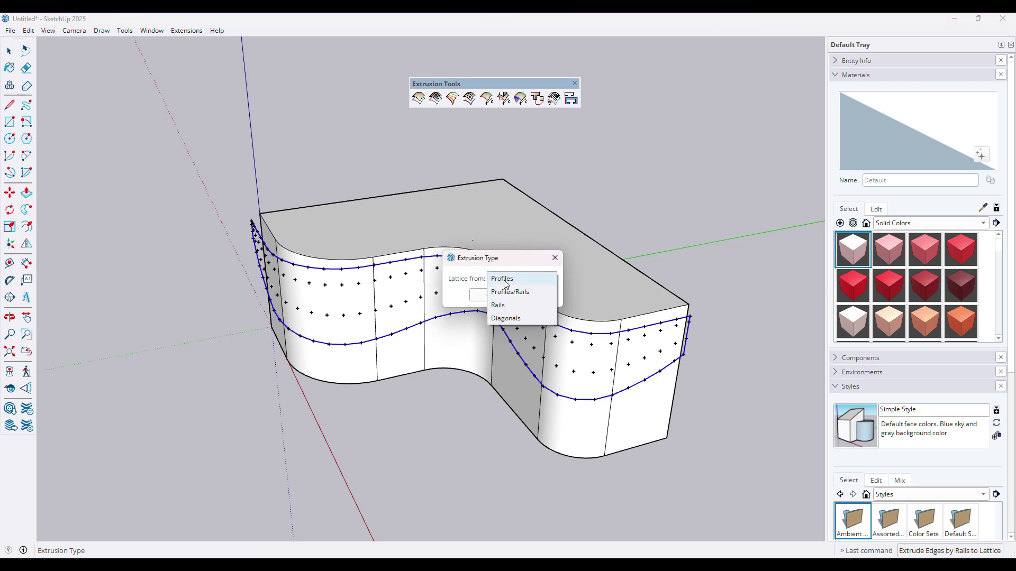
click(512, 318)
click(490, 296)
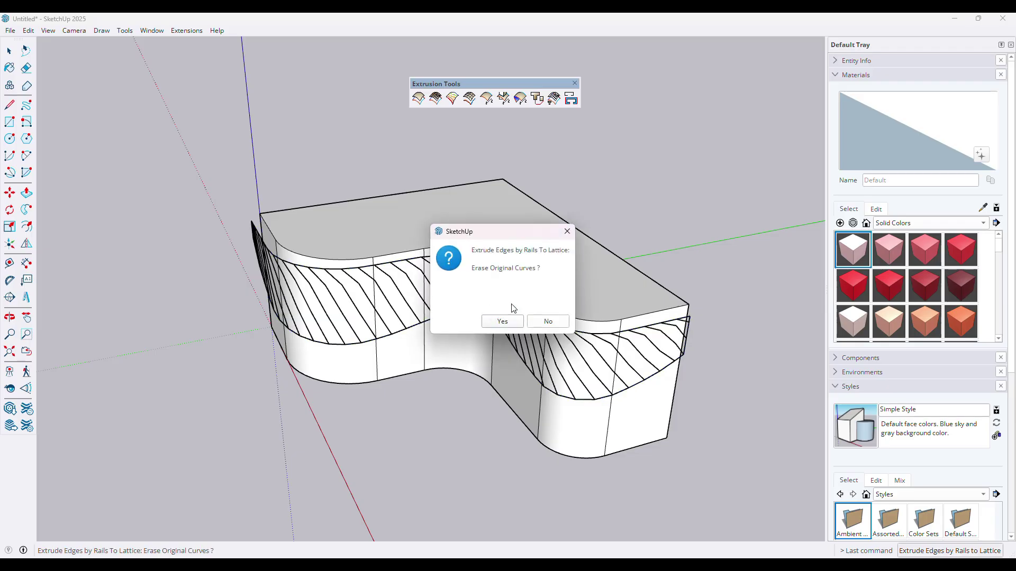
click(548, 321)
Step: Explode all the nested pieces inside the diagonal lattice group and leave the group
mouse_move(310, 313)
middle_down()
mouse_move(573, 294)
mouse_move(585, 199)
mouse_move(490, 177)
mouse_move(436, 215)
mouse_move(435, 290)
middle_up()
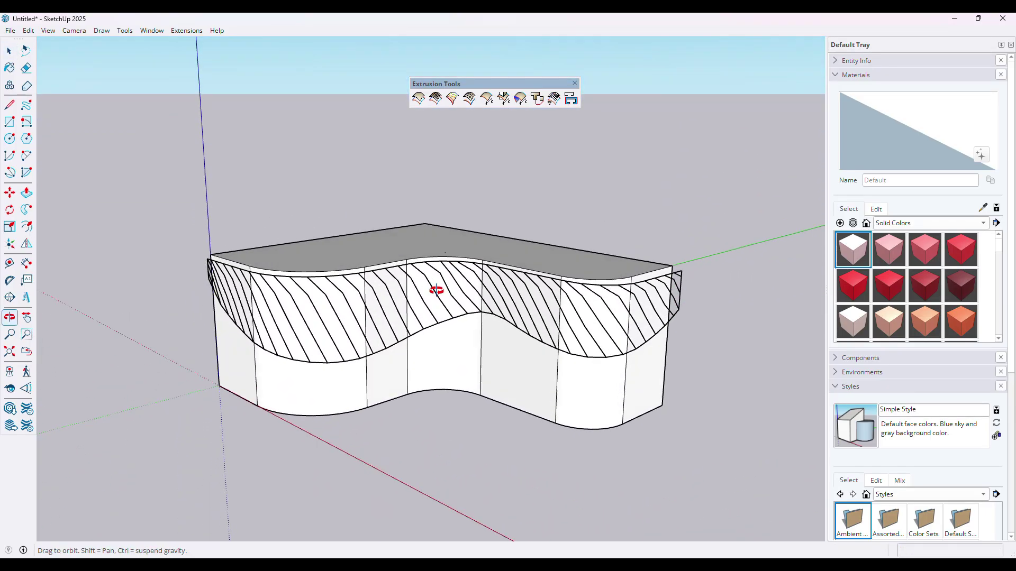
double_click(446, 291)
click(446, 292)
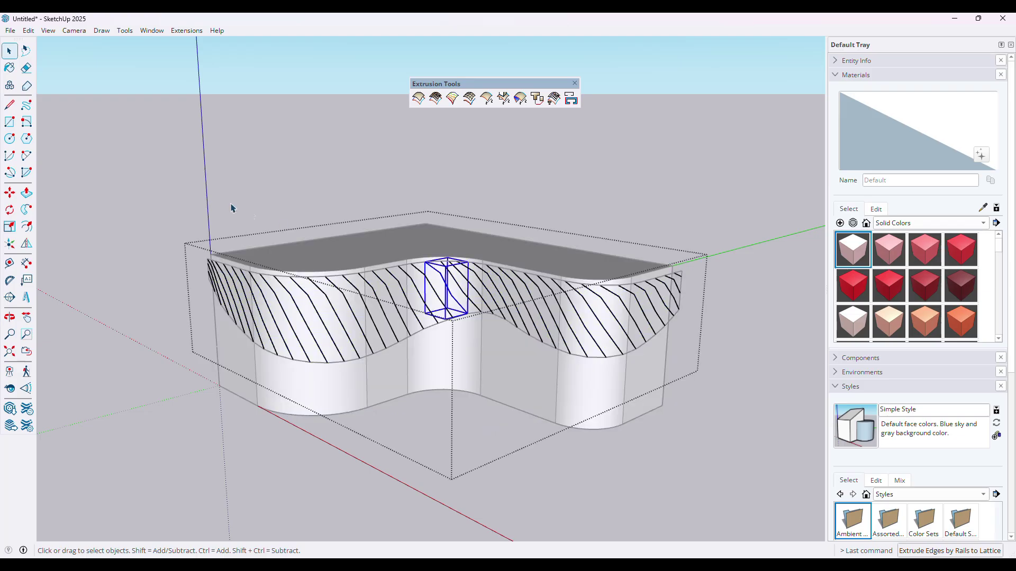
drag(154, 190, 751, 418)
right_click(585, 332)
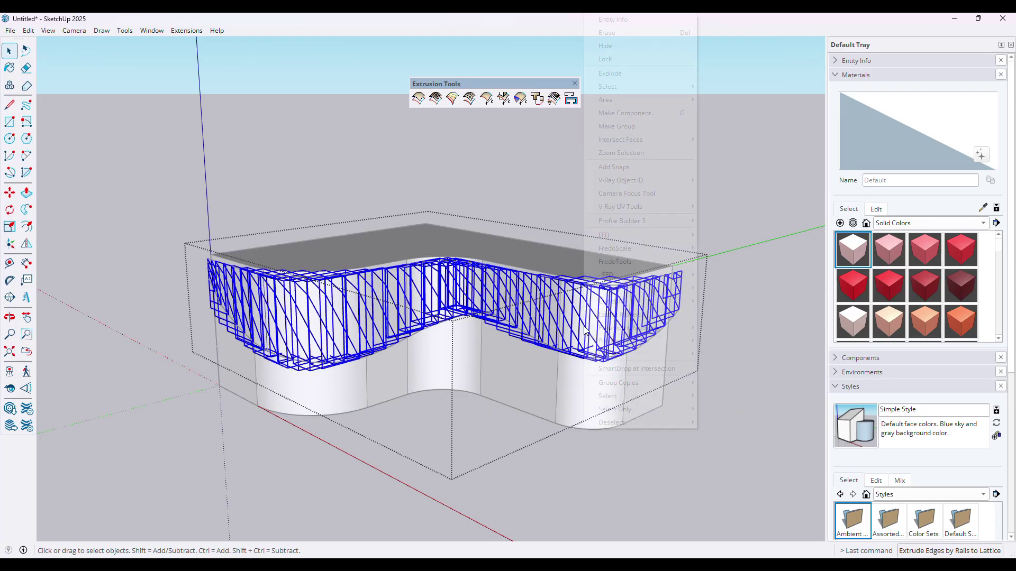
click(611, 74)
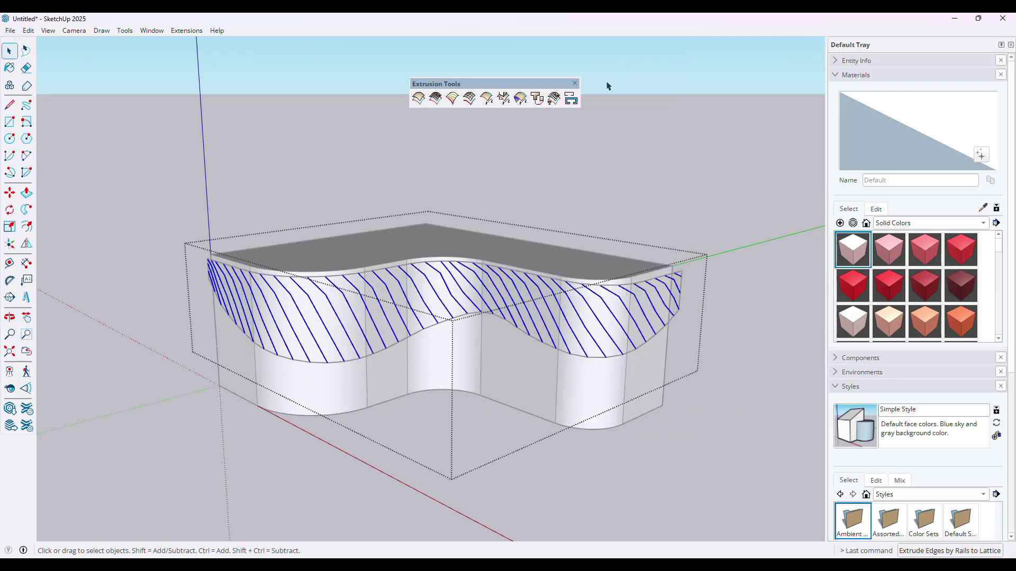
middle_drag(341, 150, 330, 163)
click(329, 163)
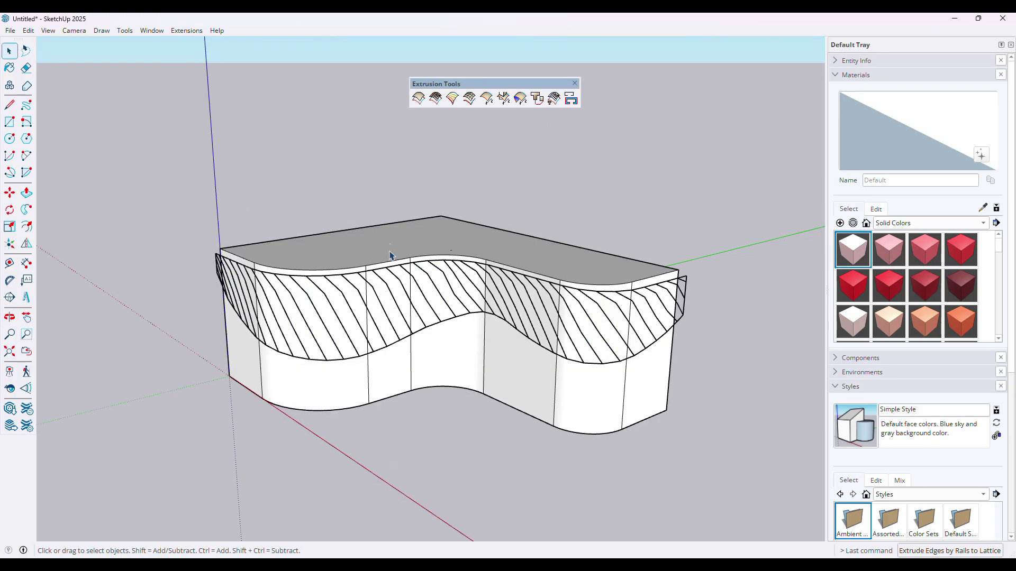
Step: Explode the diagonal lattice group on the front and select all its loose lines and outline curves
click(401, 282)
right_click(401, 282)
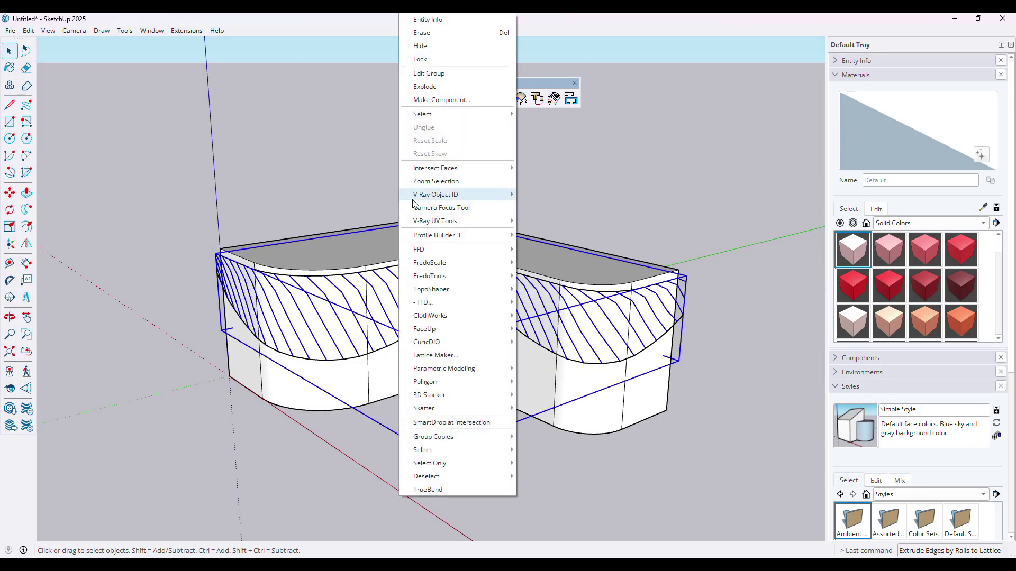
click(432, 91)
drag(197, 201, 662, 363)
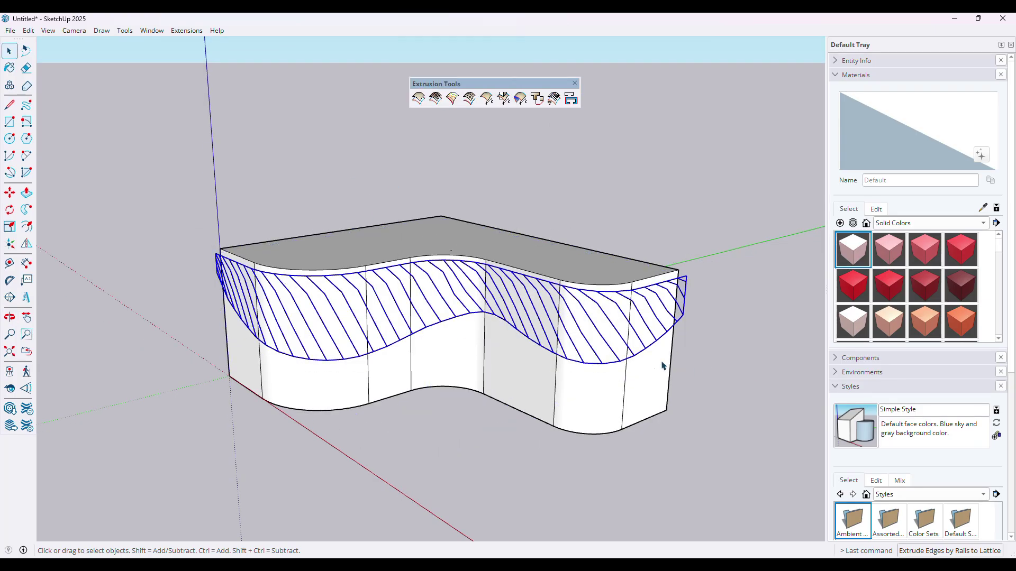
middle_drag(662, 363, 344, 27)
Step: Enable the JHS PowerBar tool set
right_click(342, 23)
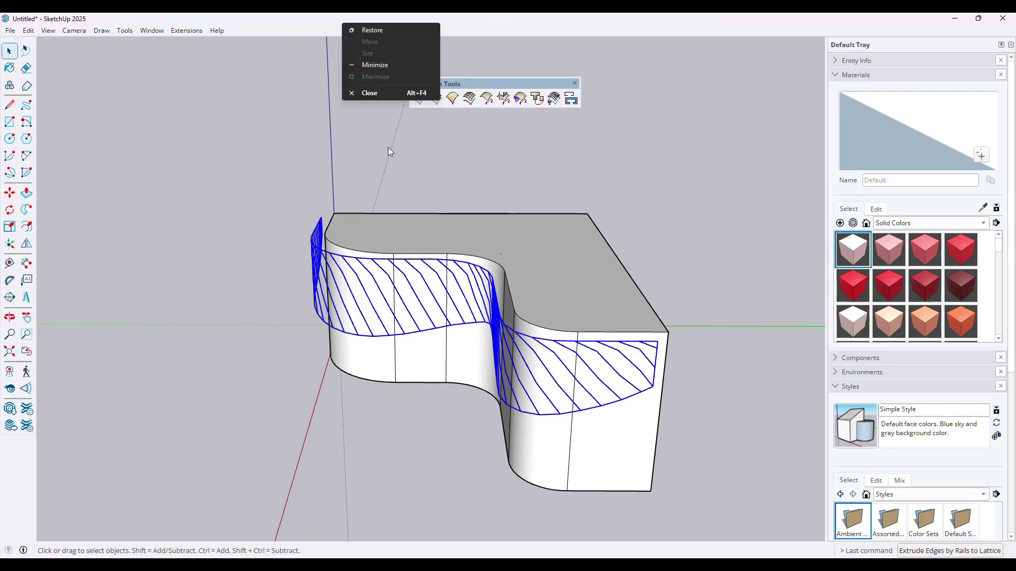
click(237, 27)
right_click(237, 27)
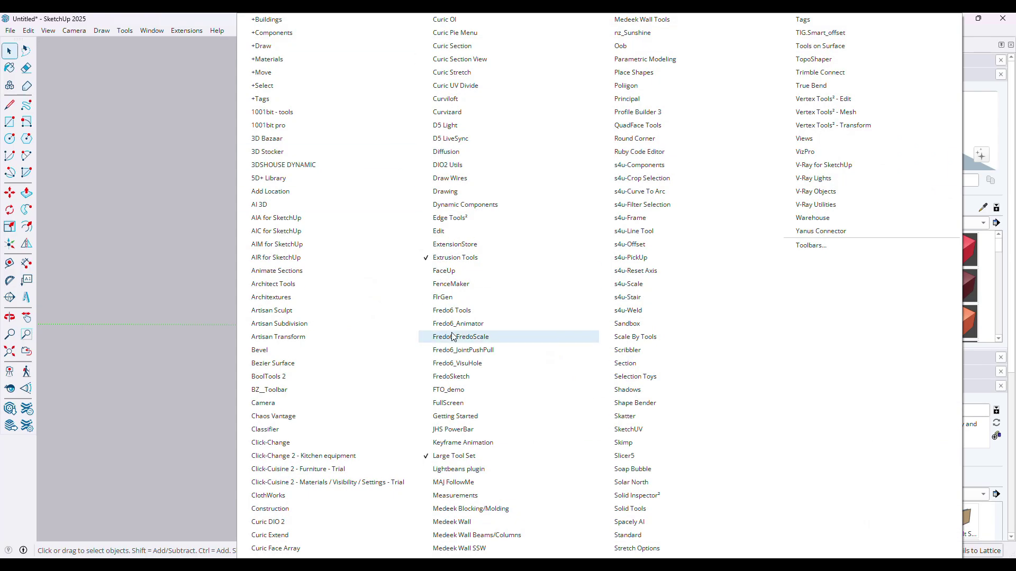
click(439, 385)
Step: Convert the selected lattice lines into grouped tubes with Lines to Tube, using a diameter of 1
middle_drag(414, 240, 505, 211)
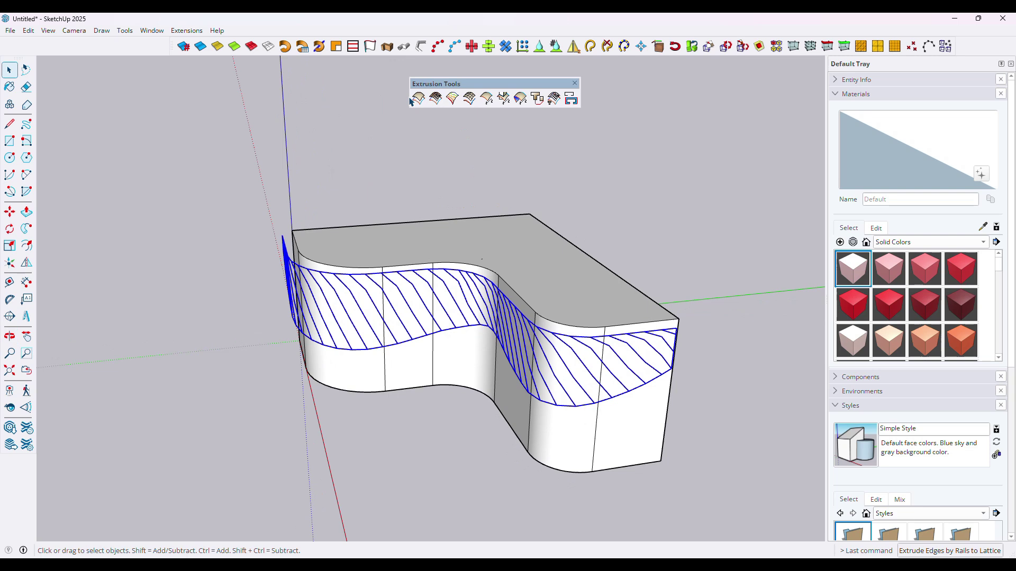
click(421, 47)
drag(525, 300, 456, 304)
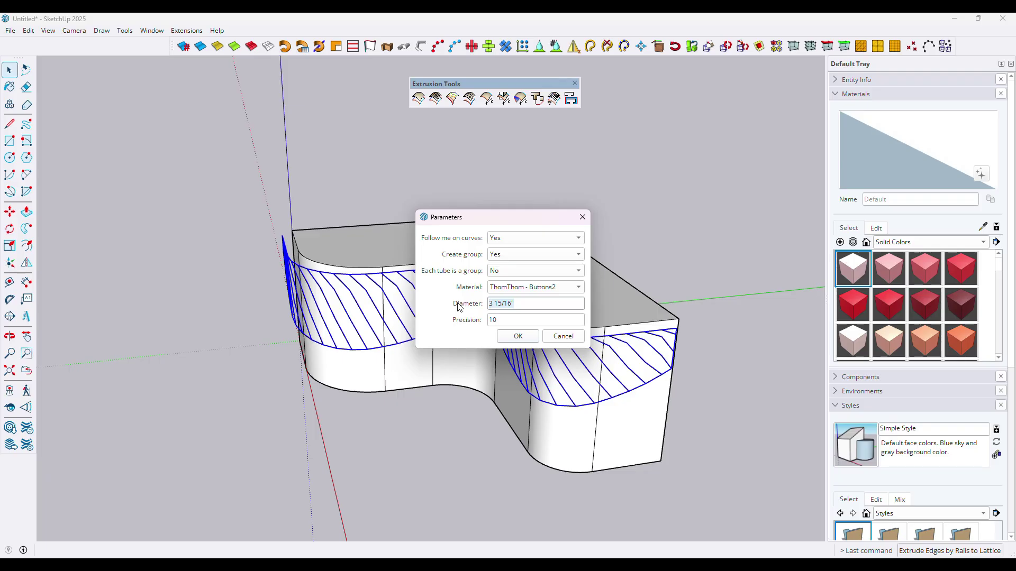
text(1)
click(513, 337)
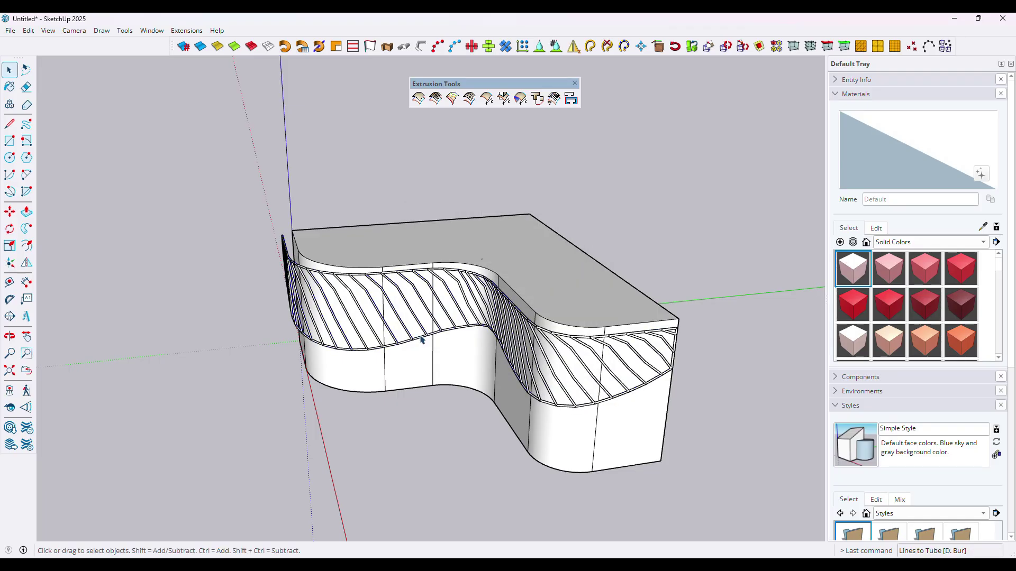
middle_drag(422, 339, 423, 263)
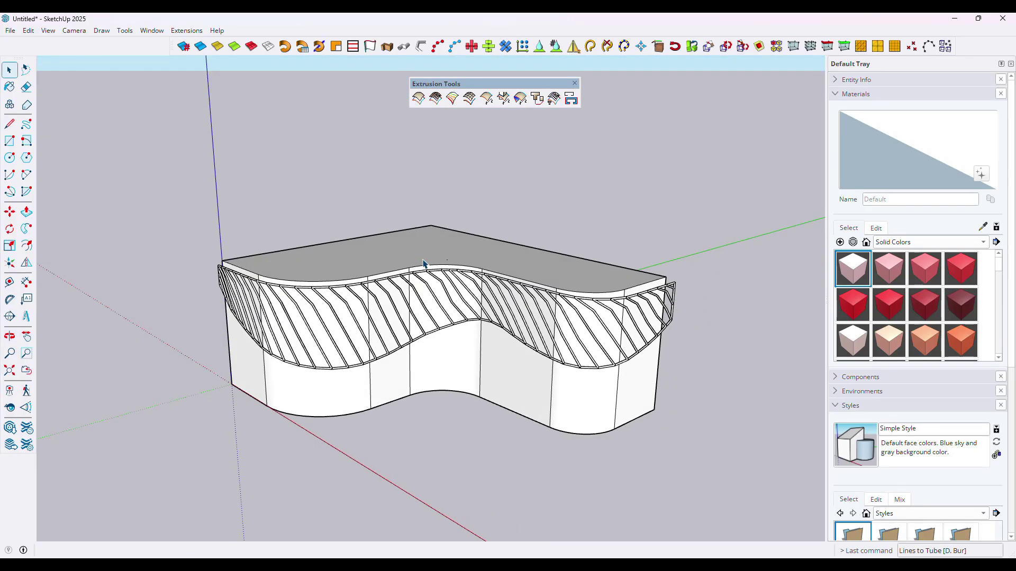
Step: Paste the copied outline curves in place and move the tube lattice group 5' straight up, clear of the front
click(28, 31)
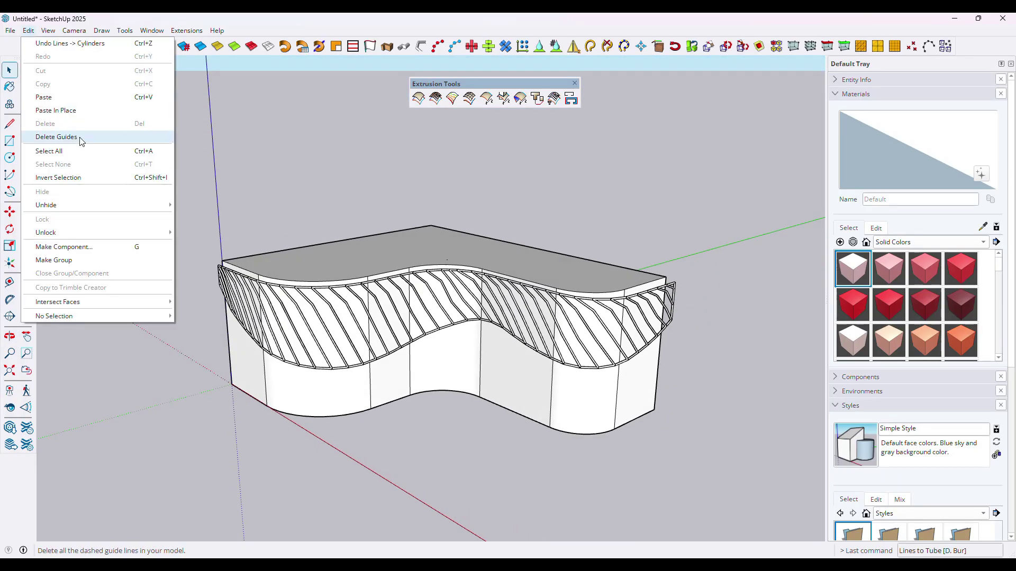
click(77, 111)
click(373, 320)
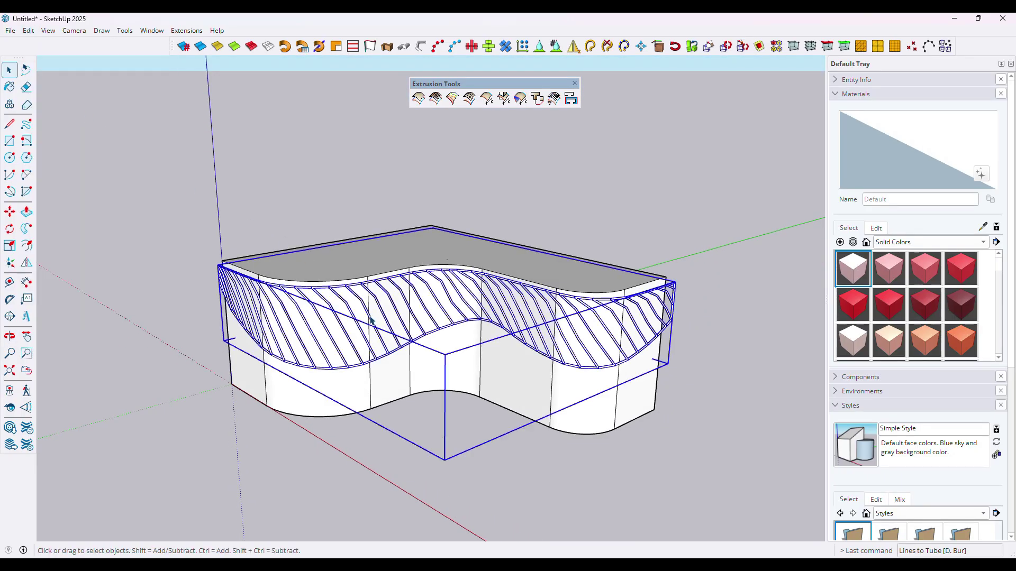
key(m)
click(371, 319)
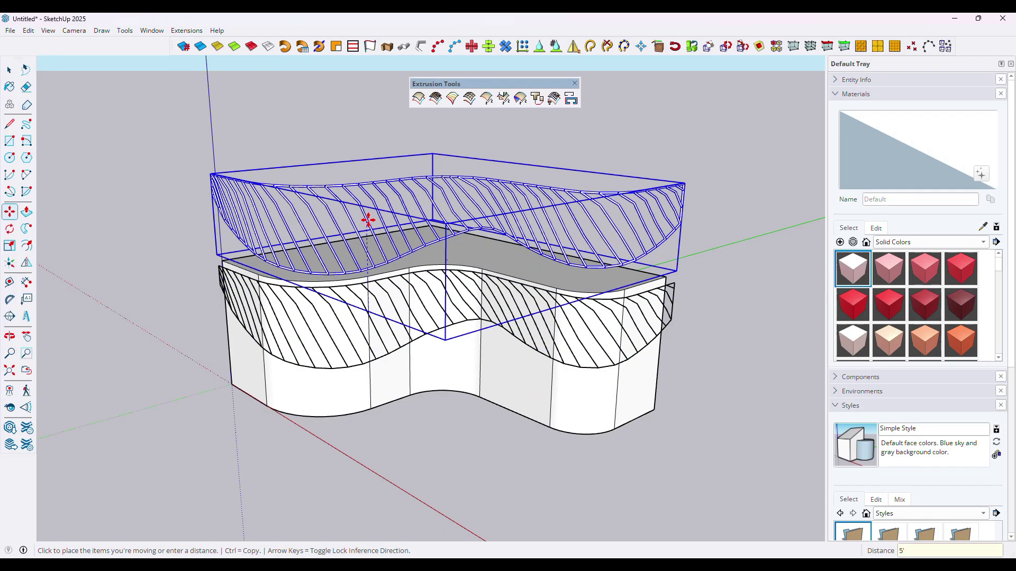
click(367, 227)
key(space)
Step: Delete the leftover lattice lines on the block's front and paste the outline curves back in place
click(367, 314)
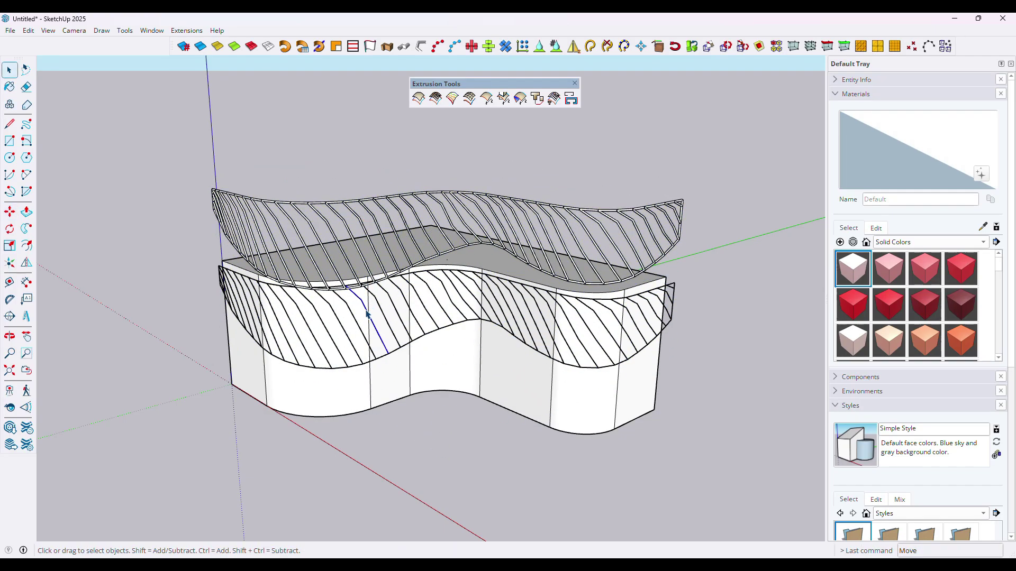
click(361, 313)
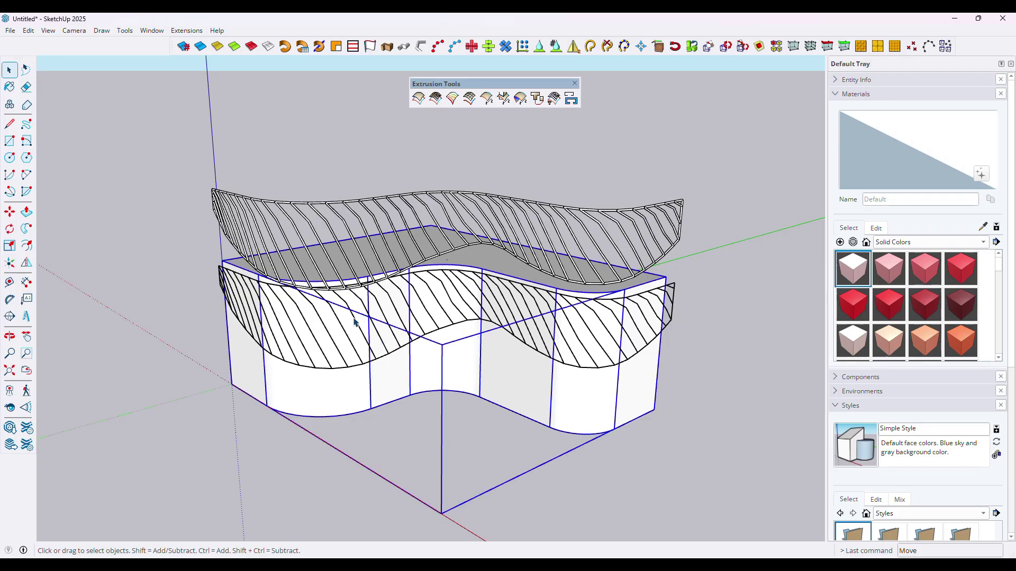
click(353, 319)
key(Delete)
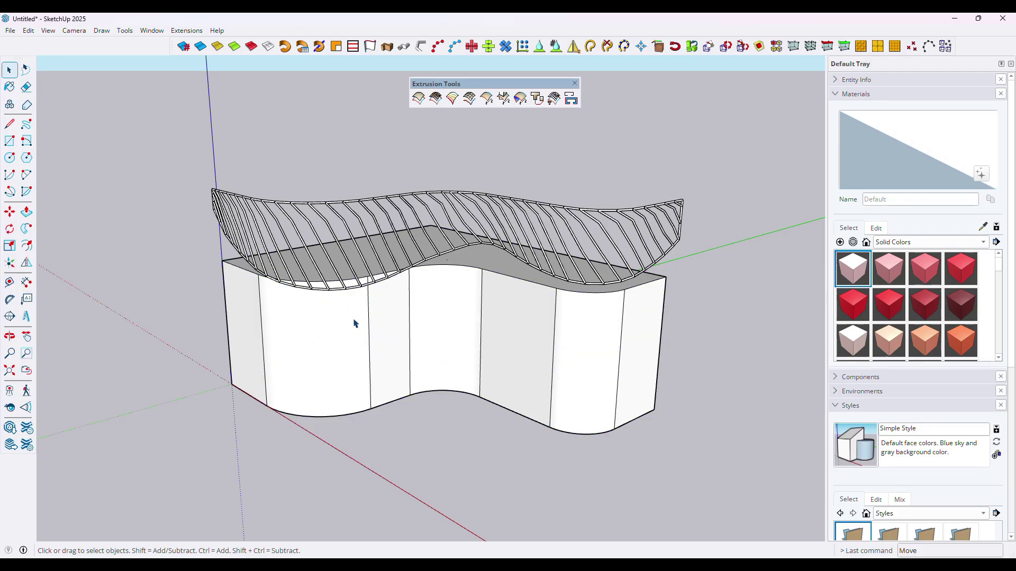
click(29, 30)
click(67, 107)
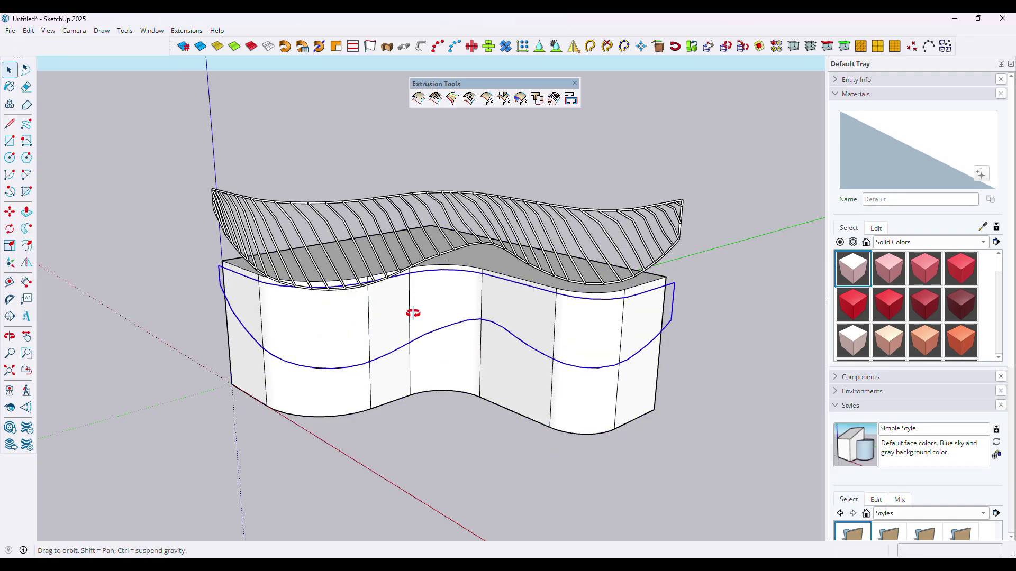
Step: Run Extrude Edges by Rails with the upper curve as profile, the two end edges as rails and the lower curve as melding profile
middle_drag(413, 313, 445, 178)
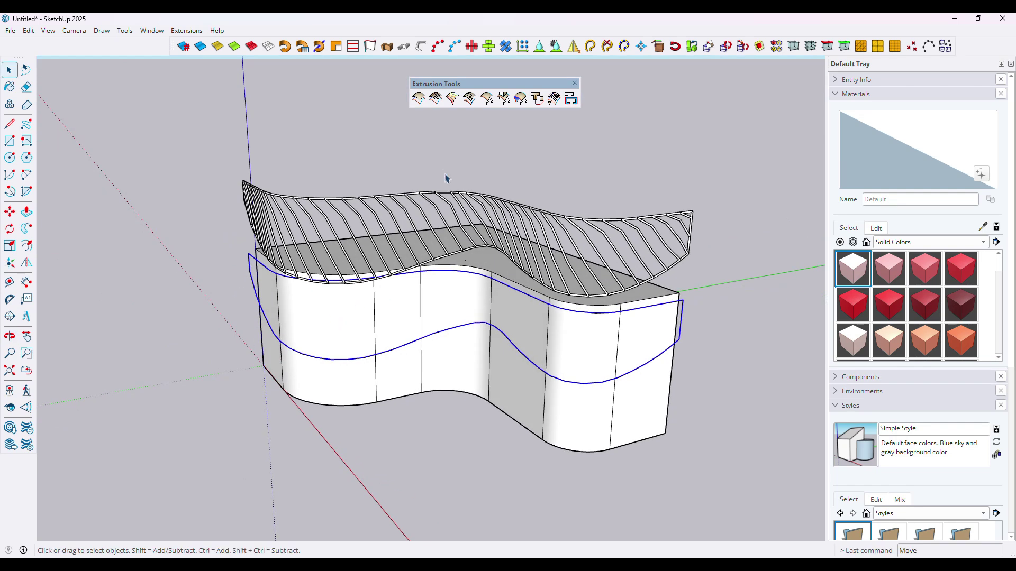
click(418, 99)
click(253, 263)
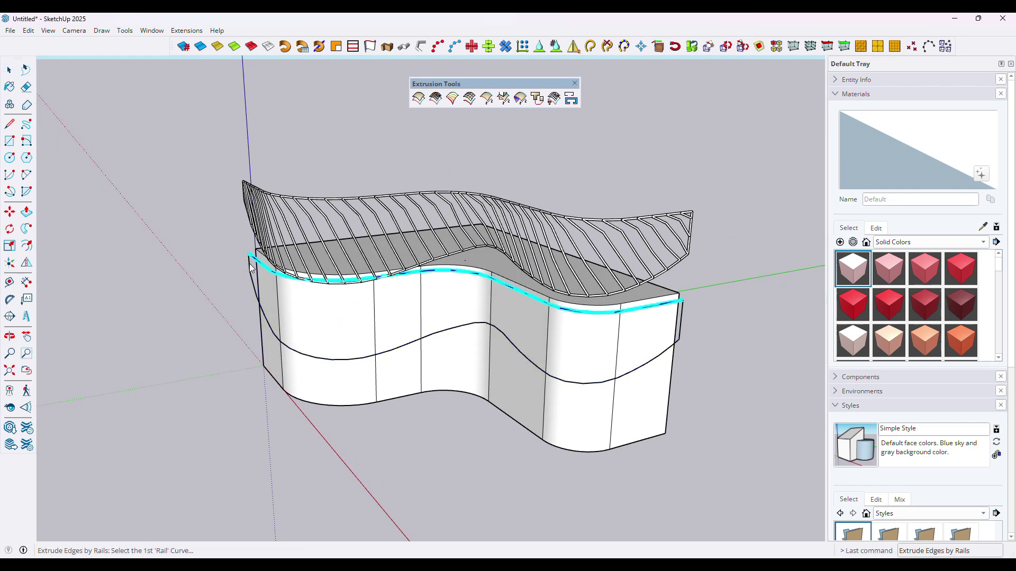
click(681, 333)
click(251, 264)
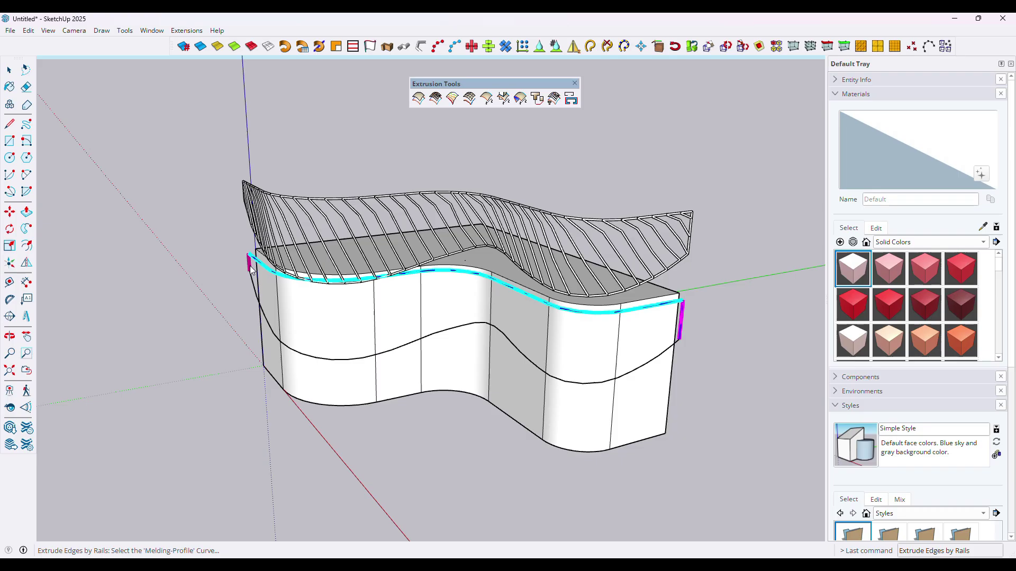
click(266, 320)
Step: Finish the rail surface with reversed faces and without the diagonal edges, keeping the original curves
click(563, 322)
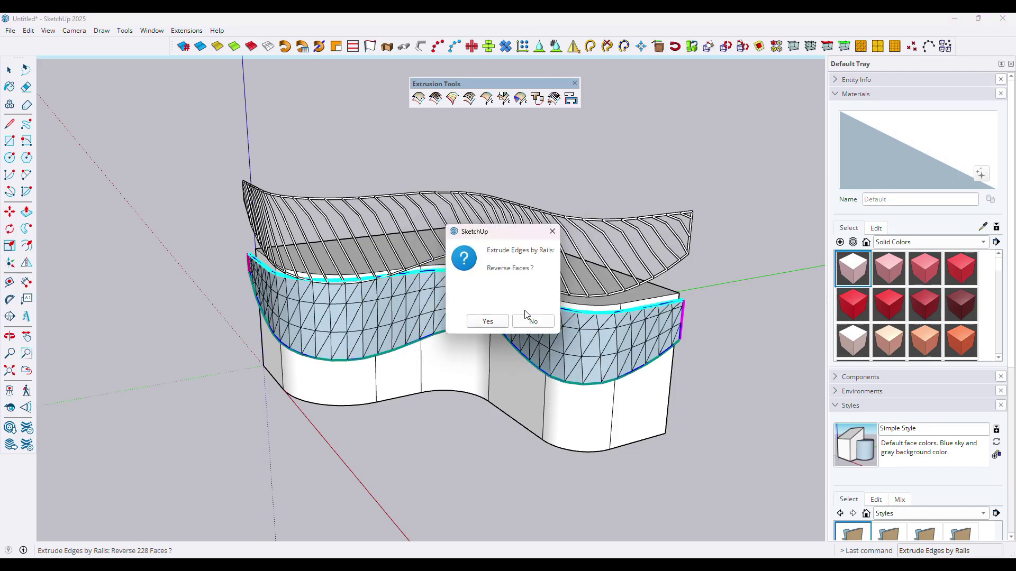
click(502, 321)
click(489, 320)
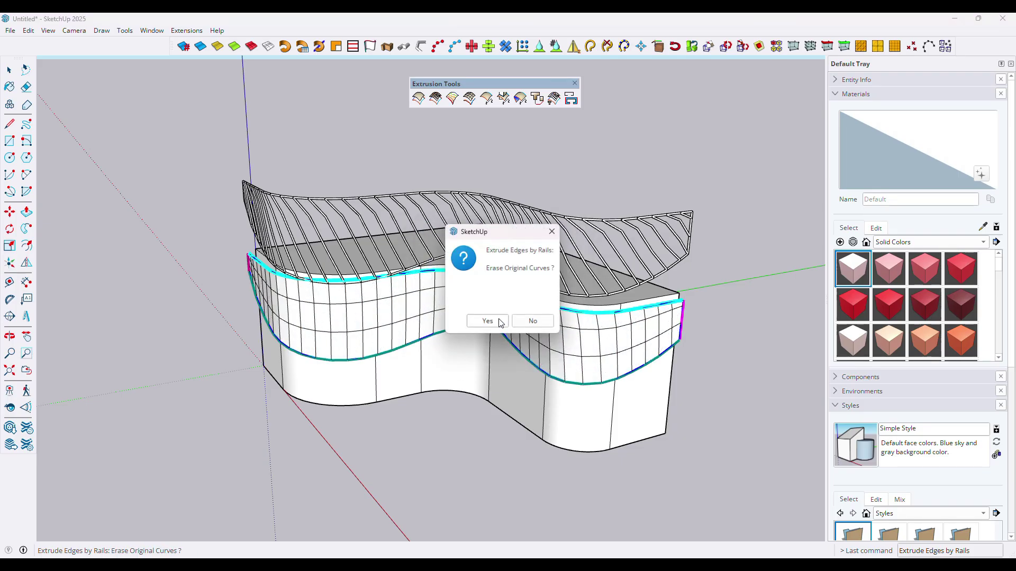
click(532, 321)
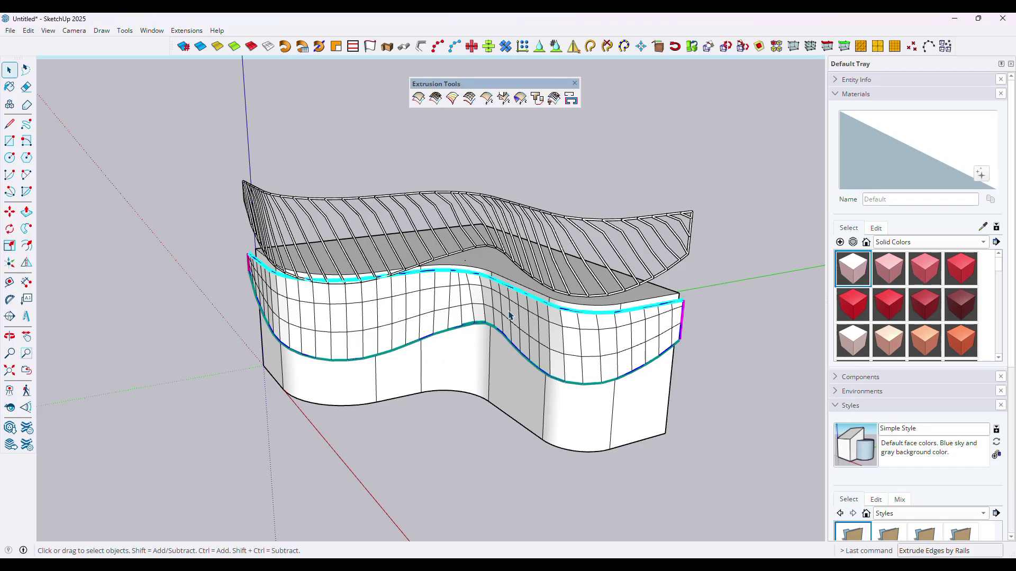
Step: Paint the new curved surface group with the Glass_Basic_01 material
middle_click(504, 315)
click(524, 306)
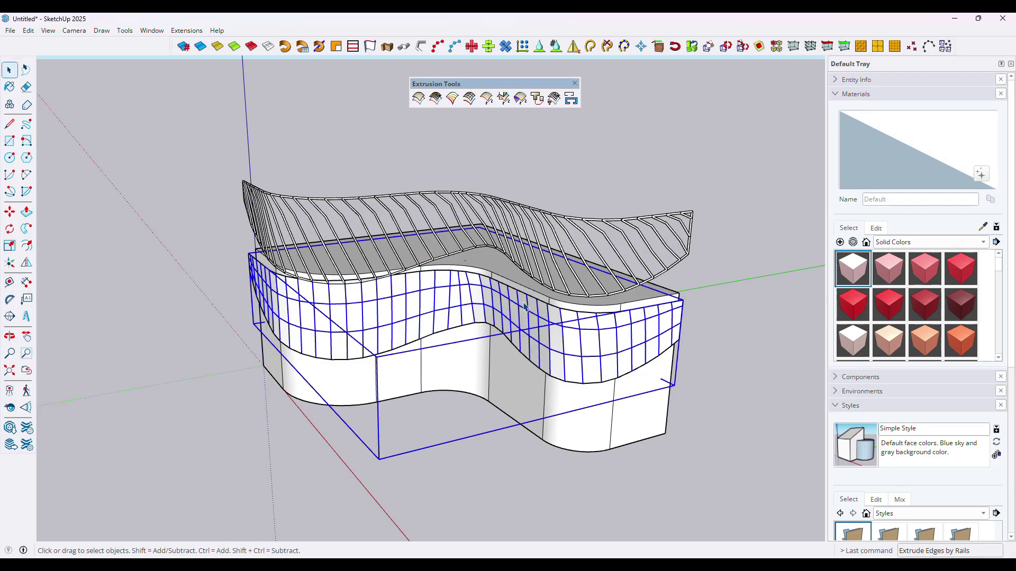
key(b)
scroll(902, 307, down, 1)
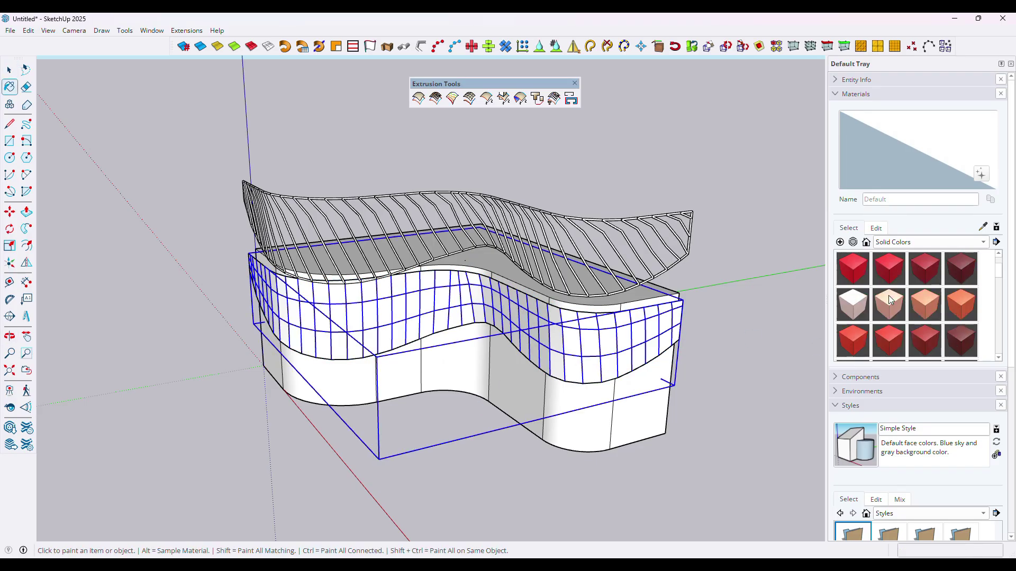
click(887, 241)
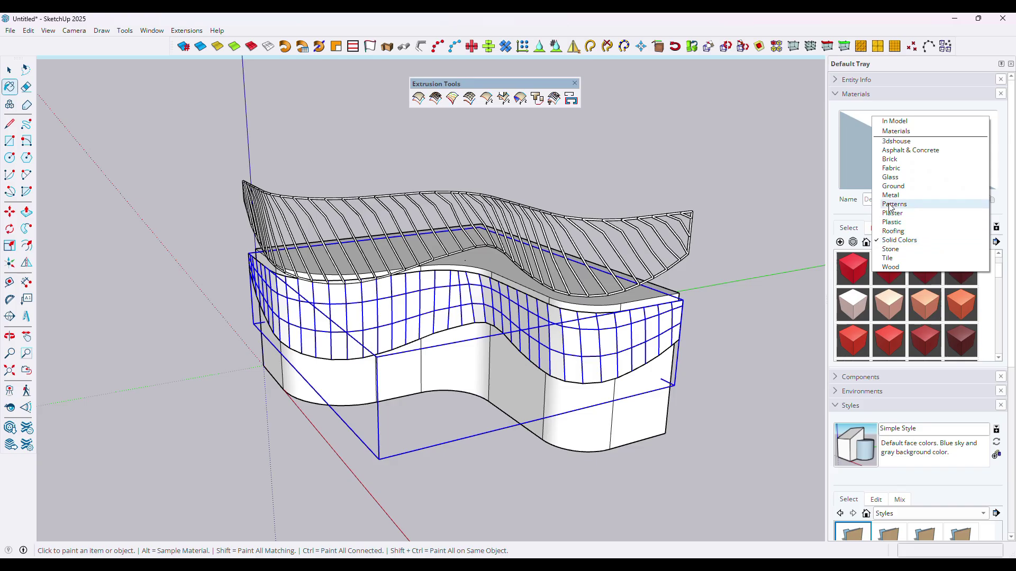
click(890, 177)
click(599, 321)
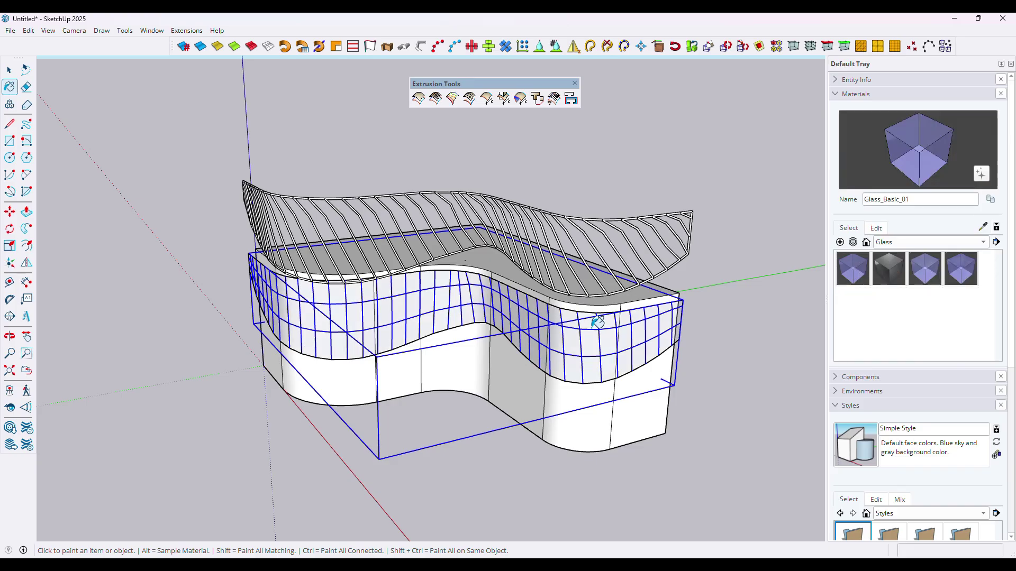
Step: Recolour the Glass_Basic_01 material to a muted red and set its opacity to 77
click(874, 227)
scroll(869, 339, down, 3)
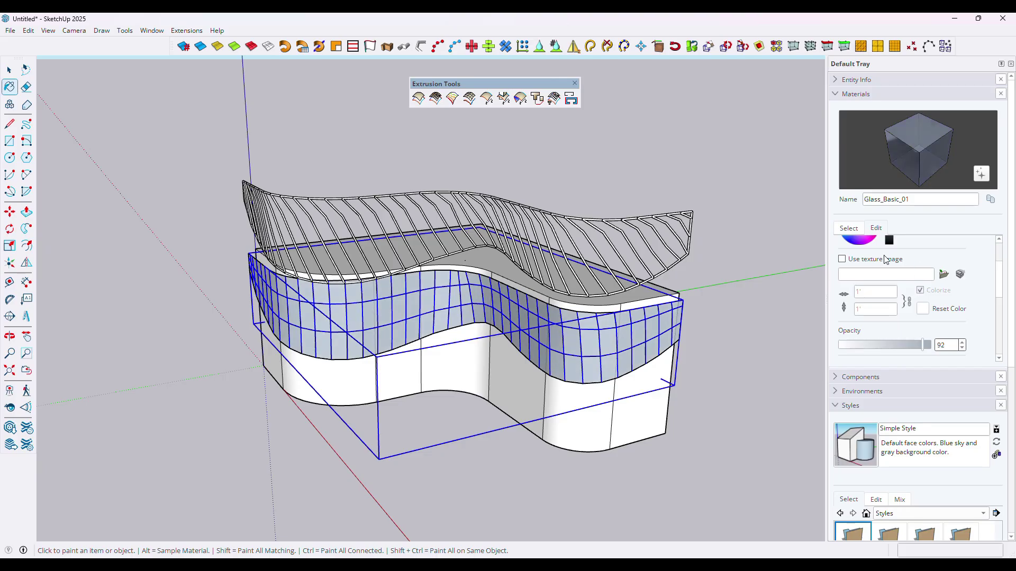
scroll(874, 264, up, 3)
drag(875, 263, 867, 258)
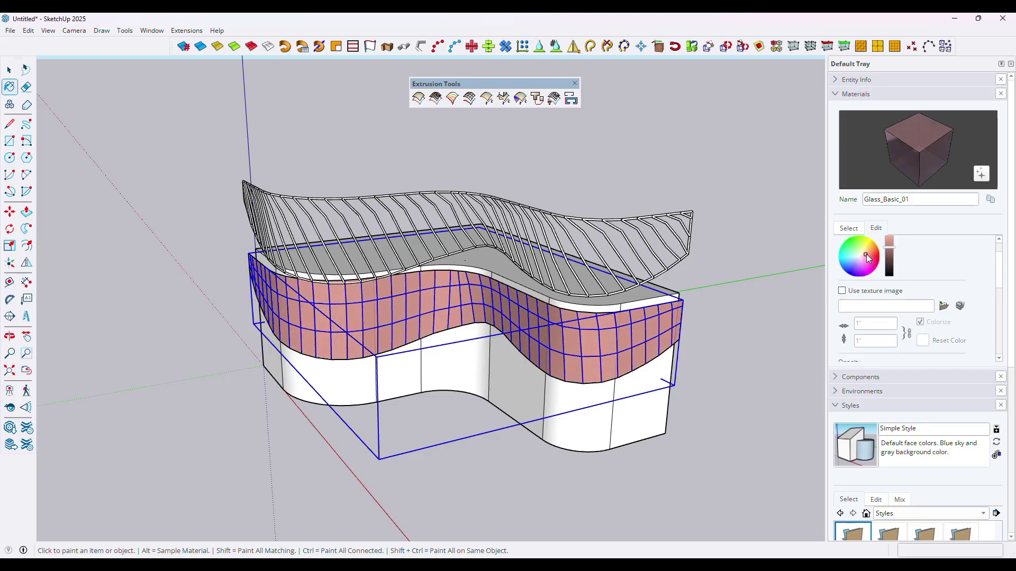
scroll(875, 297, down, 5)
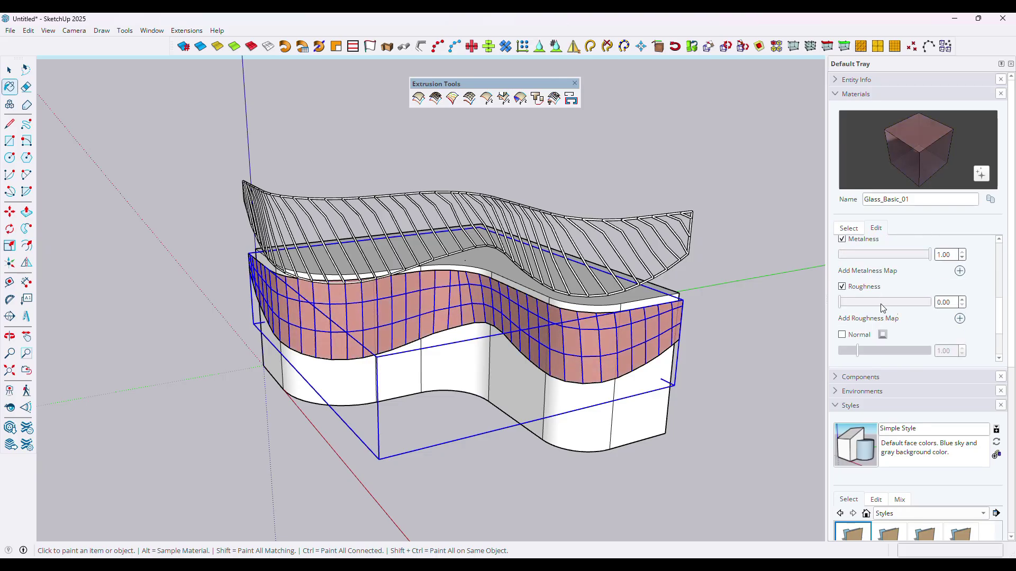
scroll(863, 303, up, 2)
drag(912, 280, 906, 279)
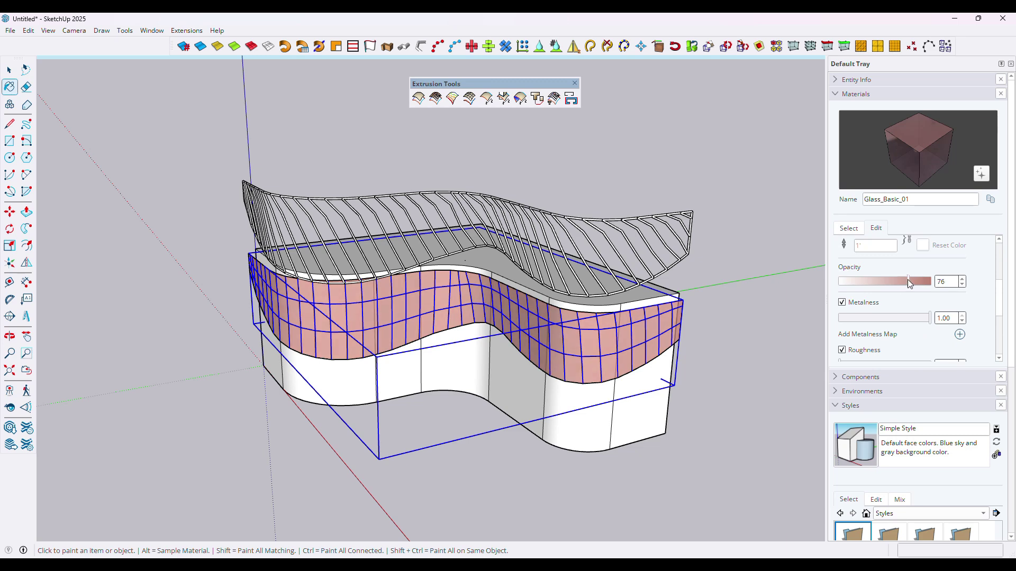
middle_drag(399, 376, 367, 363)
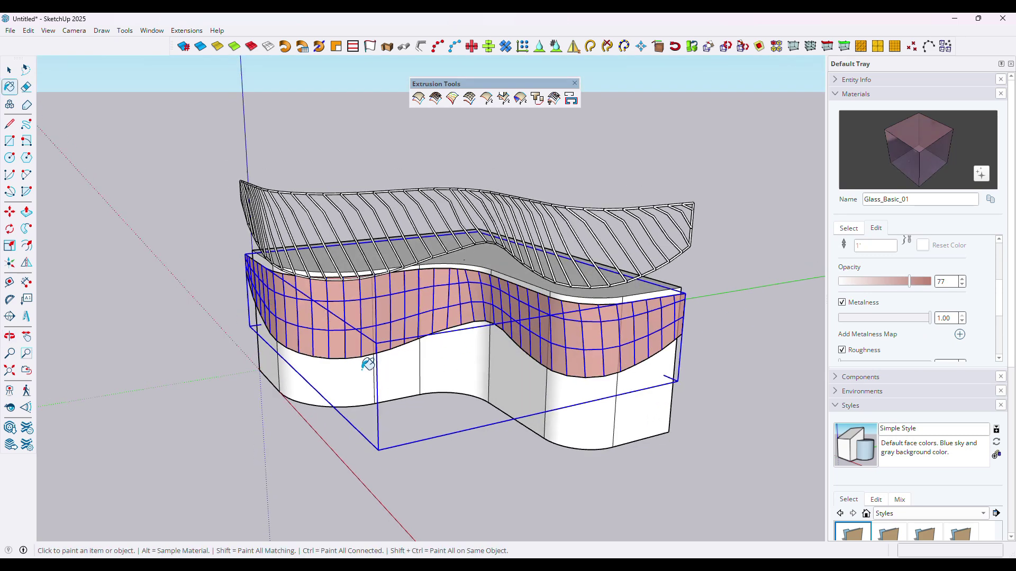
Step: Move the tube lattice group 5' down onto the glass surface
click(857, 94)
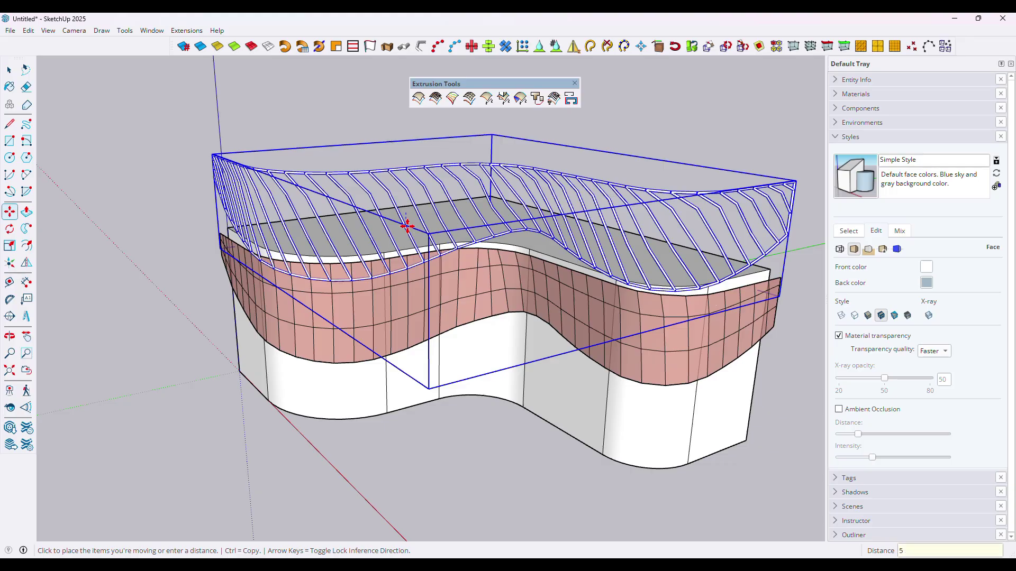
key(Return)
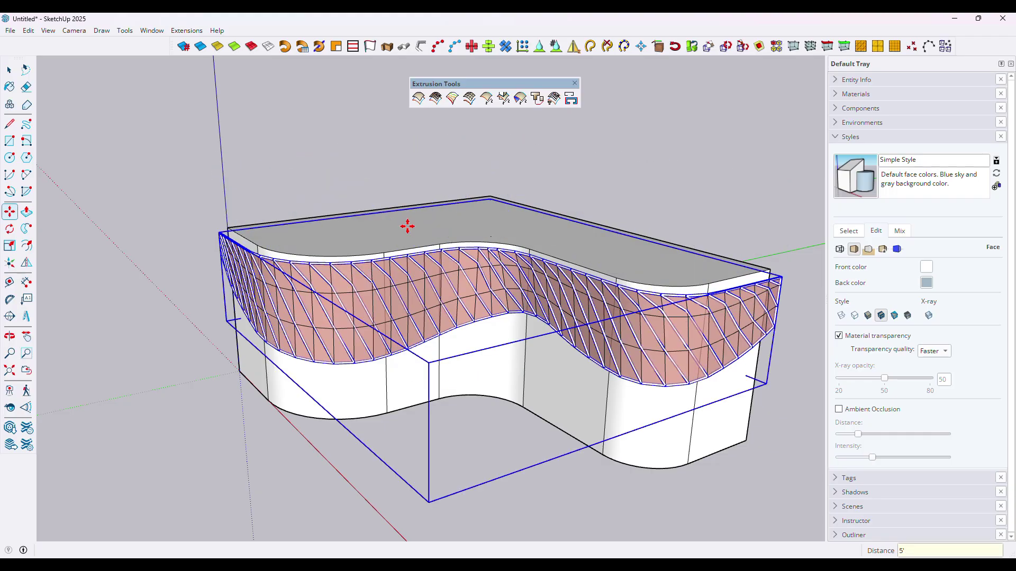
key(o)
drag(163, 415, 196, 370)
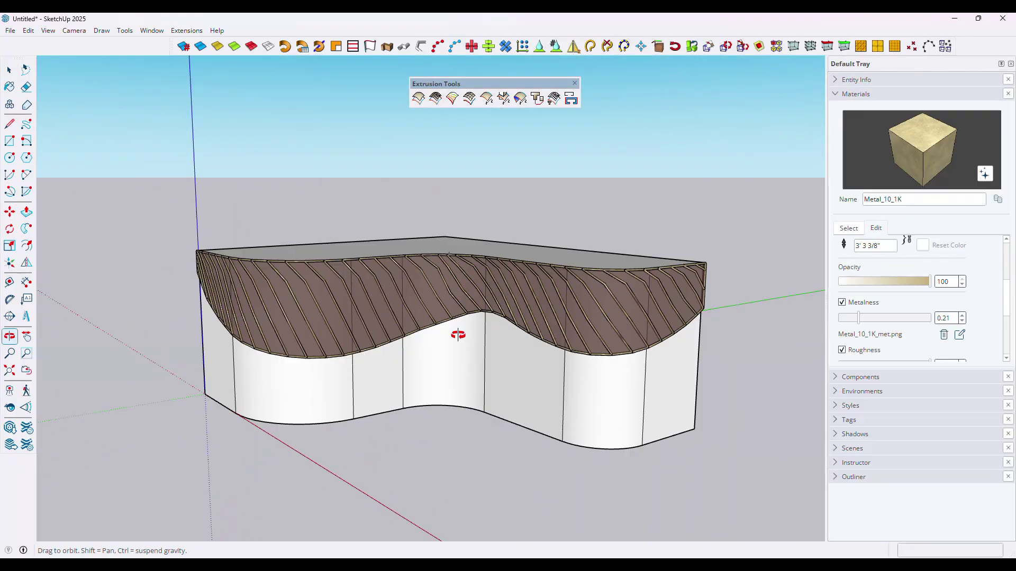
drag(460, 336, 281, 356)
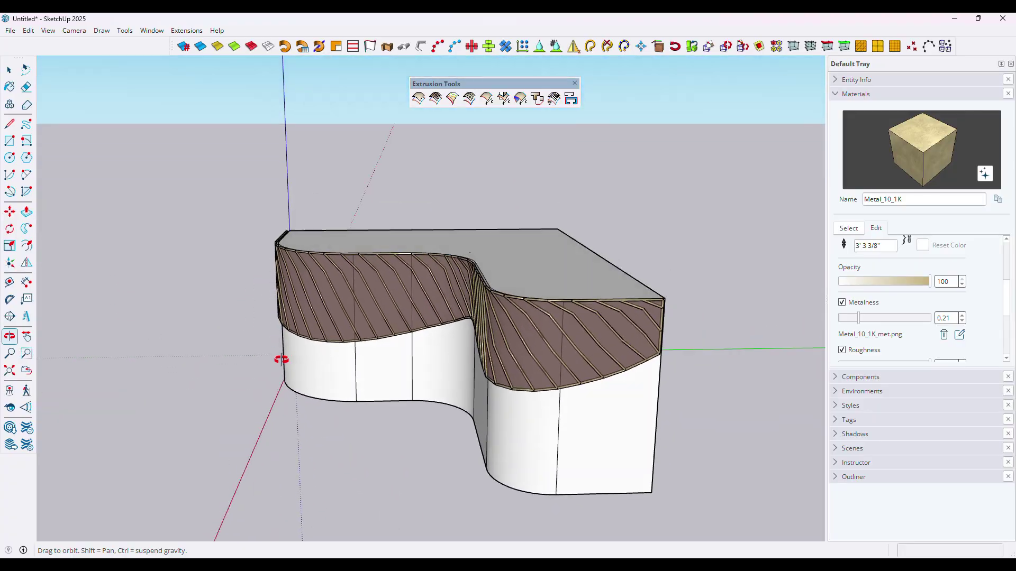